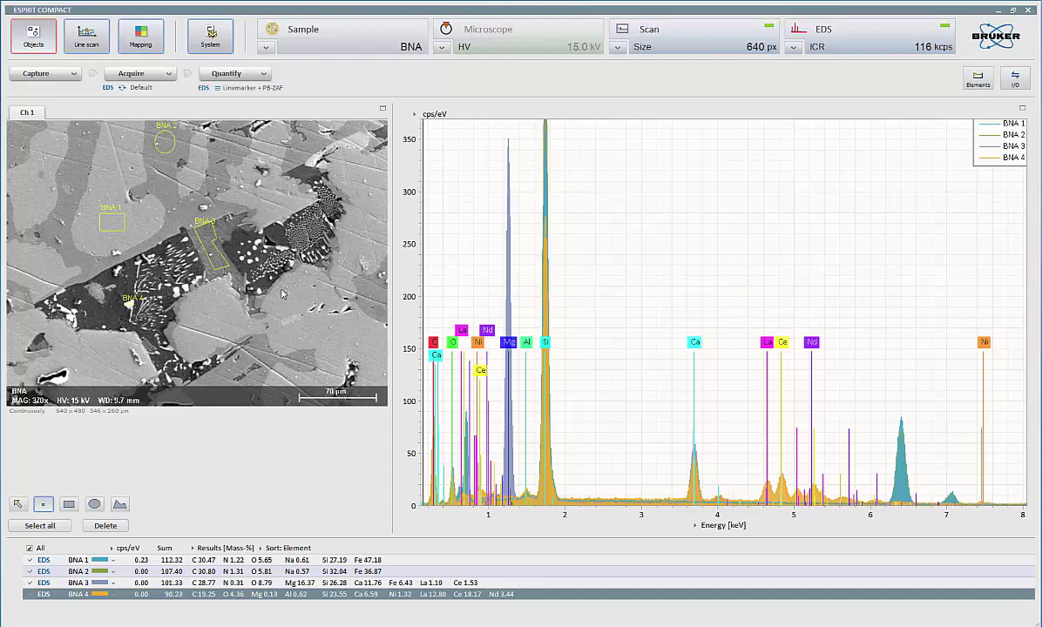
# Switch to the Line scan workspace and capture a fresh continuous-mode electron image of BNA.
pyautogui.click(83, 39)
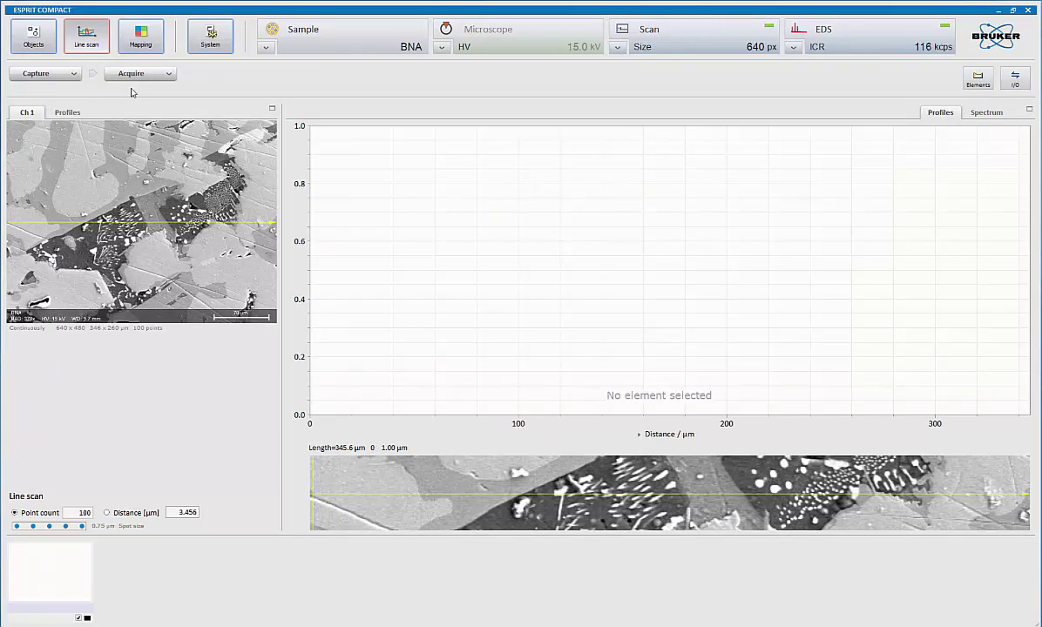
pyautogui.click(75, 75)
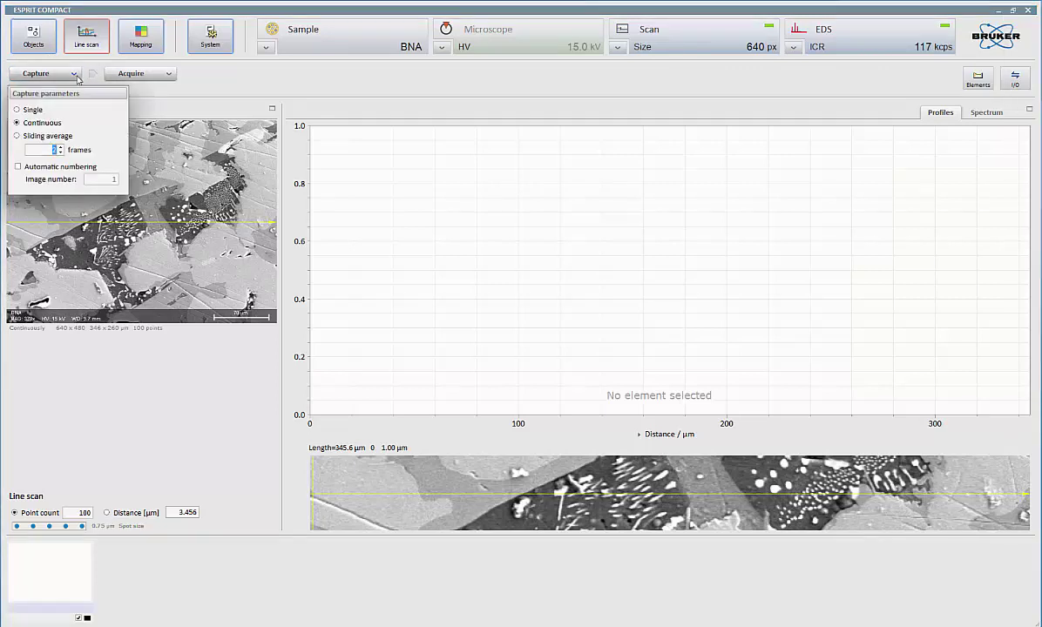
pyautogui.click(36, 75)
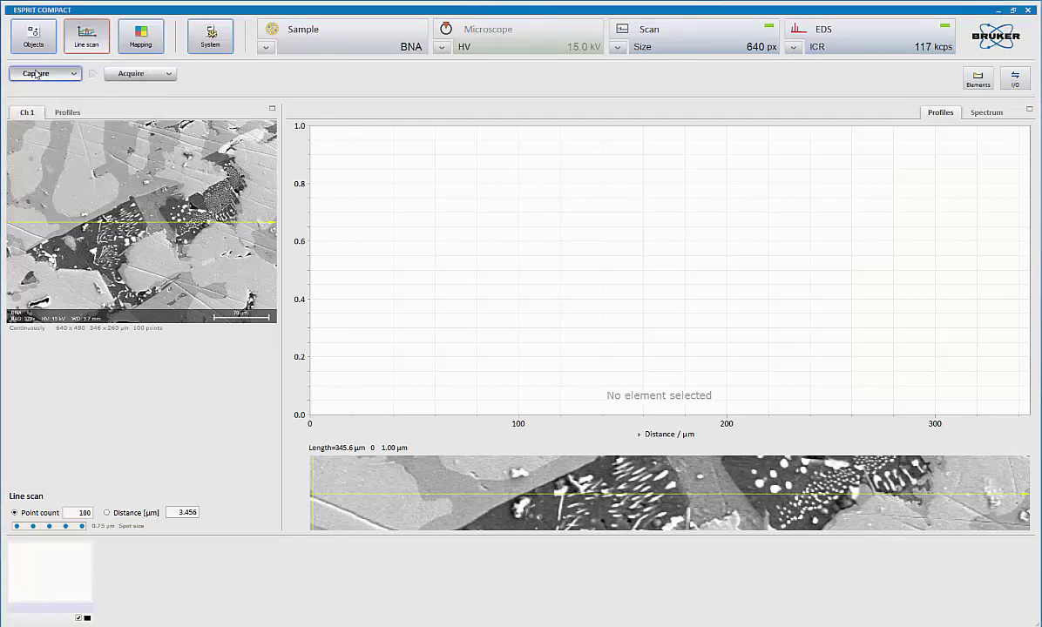
pyautogui.click(36, 74)
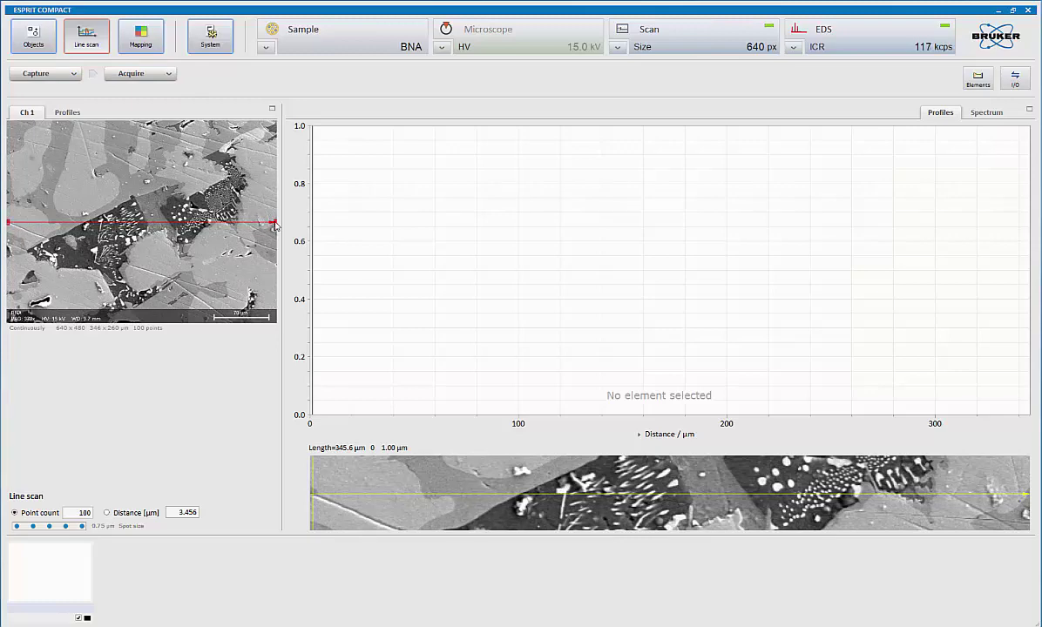
# Redraw the scan line diagonally across the dark phase, 273.3 µm long with 2.733 µm spacing.
pyautogui.moveTo(275, 225); pyautogui.dragTo(177, 171)
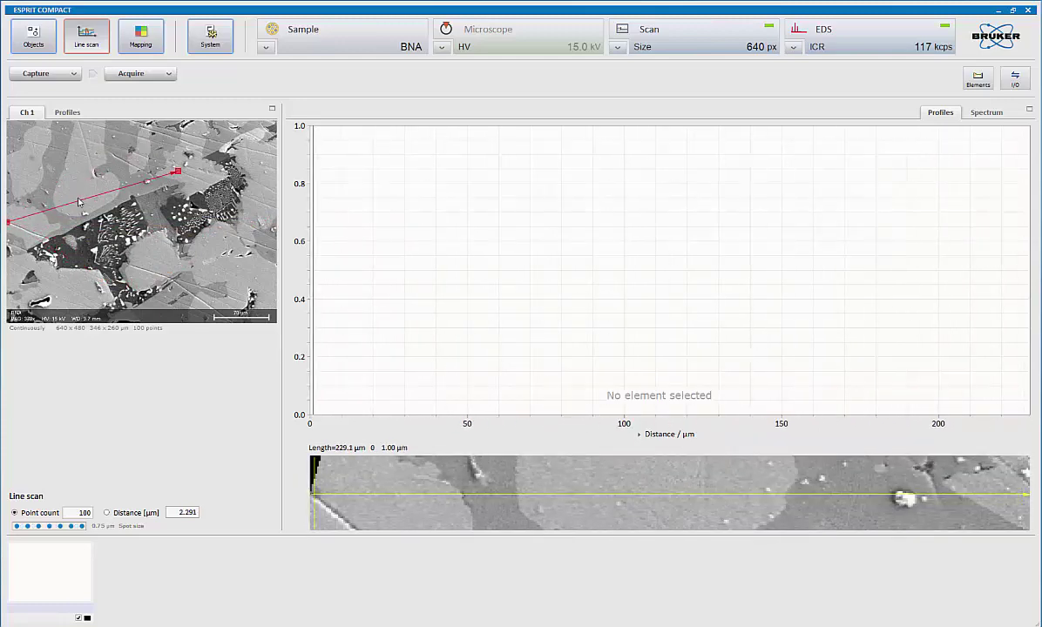
pyautogui.moveTo(75, 188); pyautogui.dragTo(106, 149)
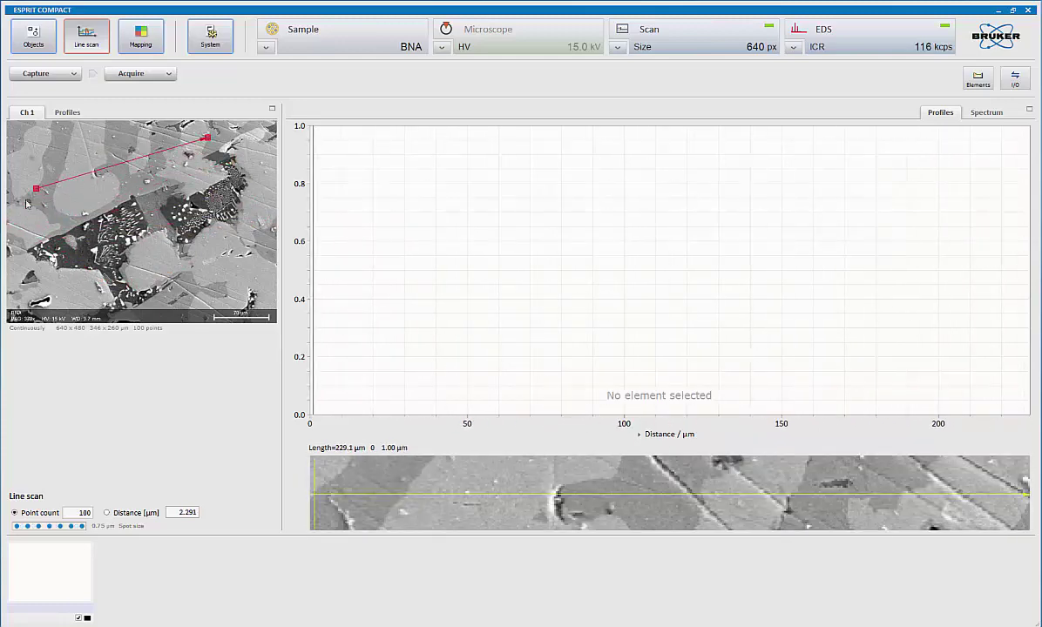
pyautogui.moveTo(36, 191); pyautogui.dragTo(39, 155)
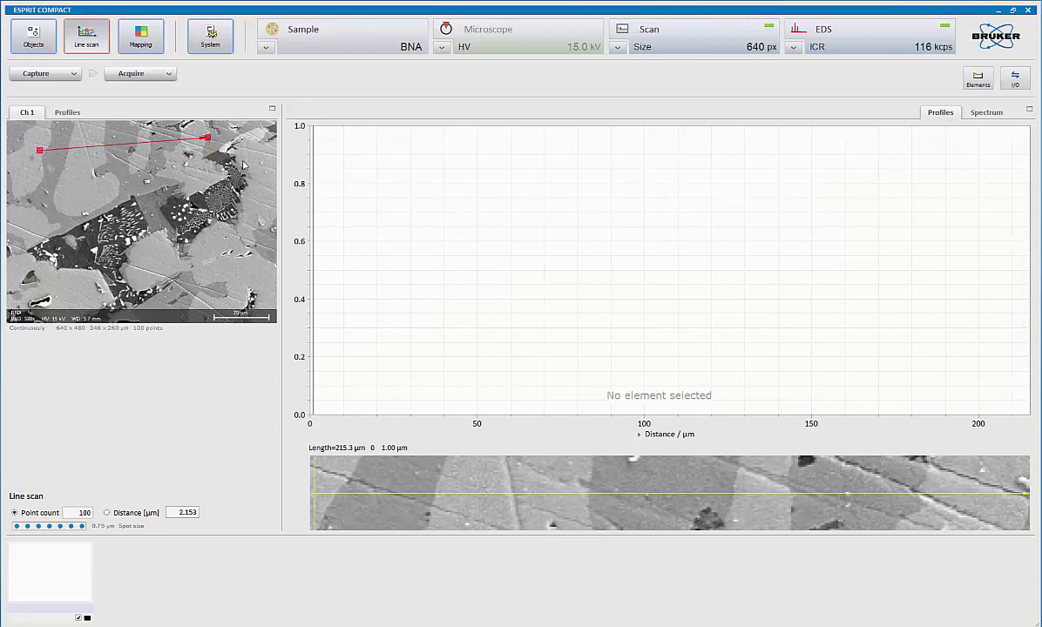
pyautogui.moveTo(204, 135); pyautogui.dragTo(236, 240)
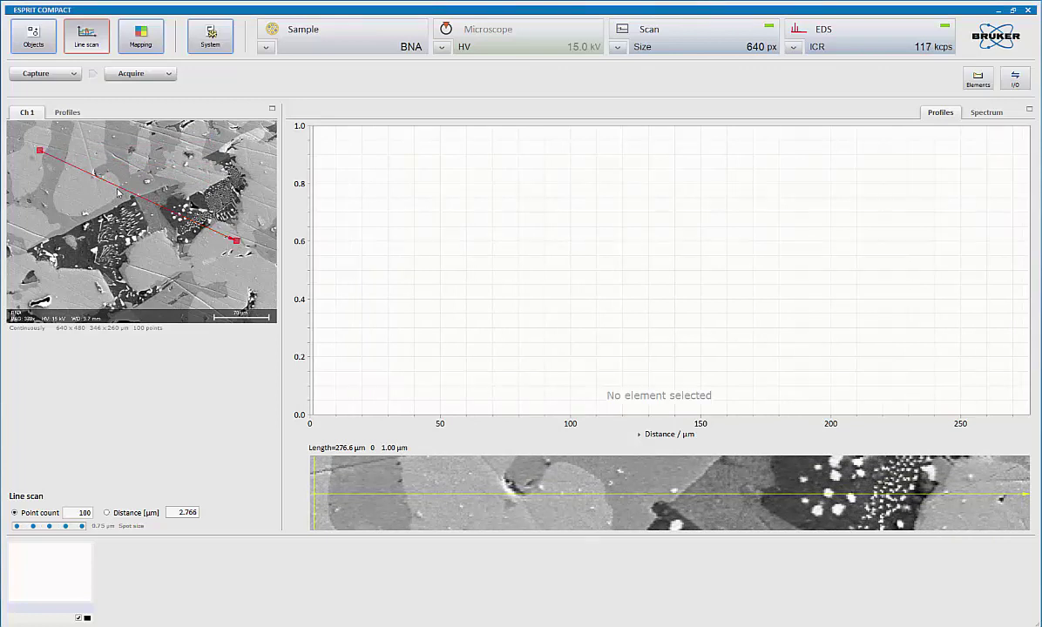
pyautogui.moveTo(116, 183); pyautogui.dragTo(123, 221)
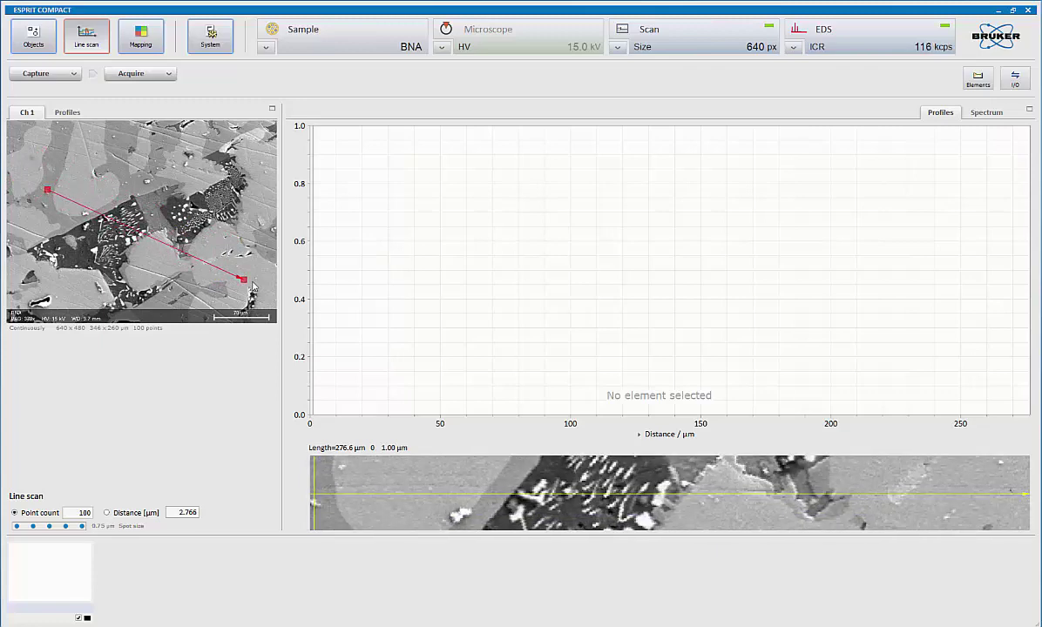
pyautogui.moveTo(245, 284); pyautogui.dragTo(258, 237)
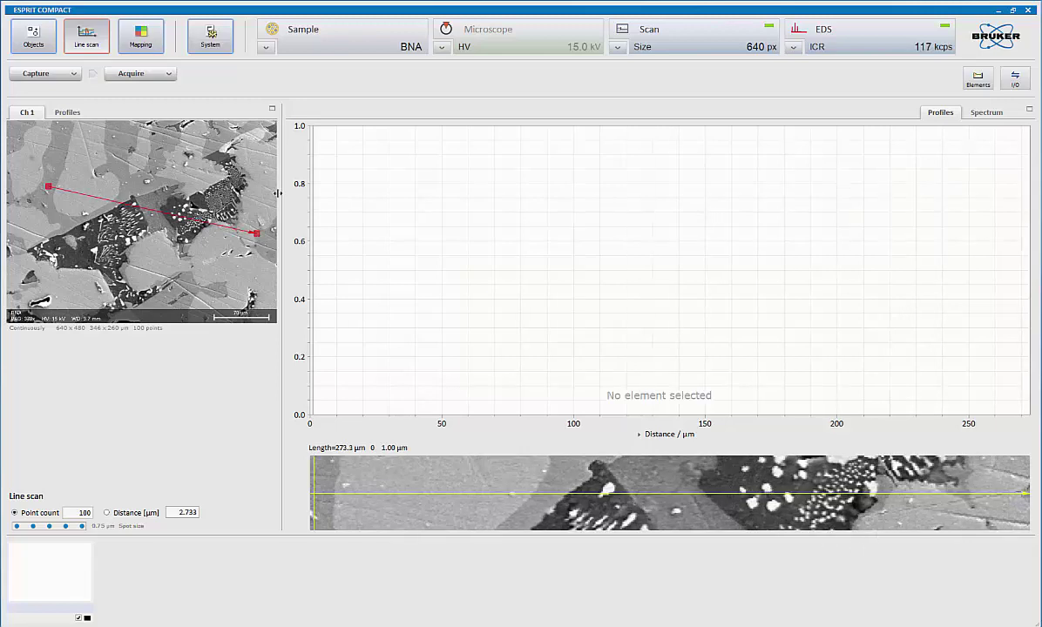
# Widen the image pane and shorten the scan line to 197.7 µm, ending in the dotted phase.
pyautogui.moveTo(286, 193); pyautogui.dragTo(504, 146)
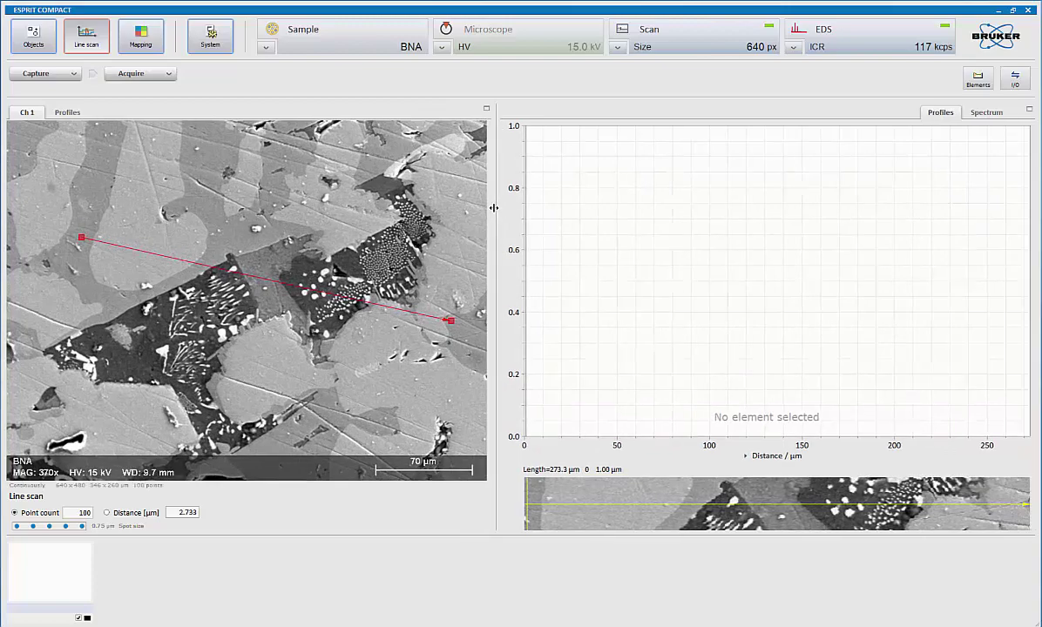
pyautogui.moveTo(467, 209); pyautogui.dragTo(485, 195)
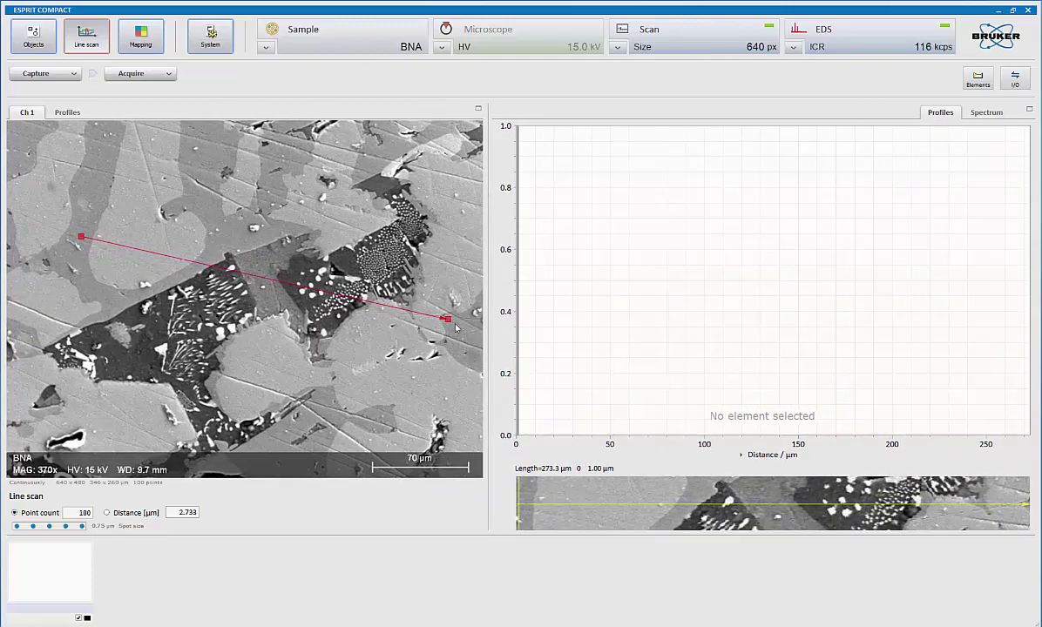
pyautogui.moveTo(447, 318); pyautogui.dragTo(402, 311)
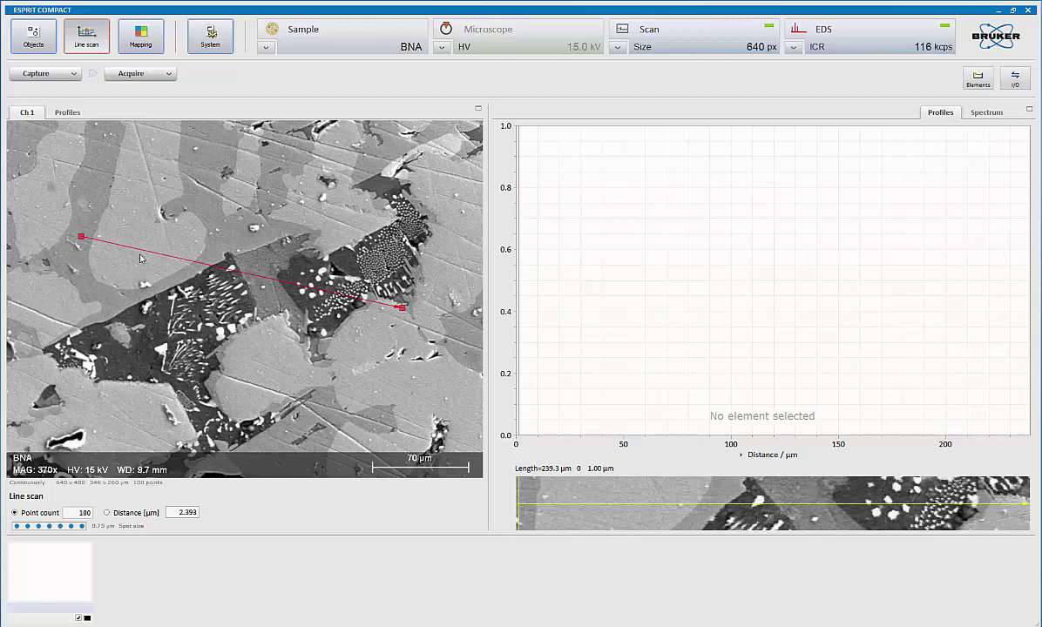
pyautogui.moveTo(140, 253); pyautogui.dragTo(188, 260)
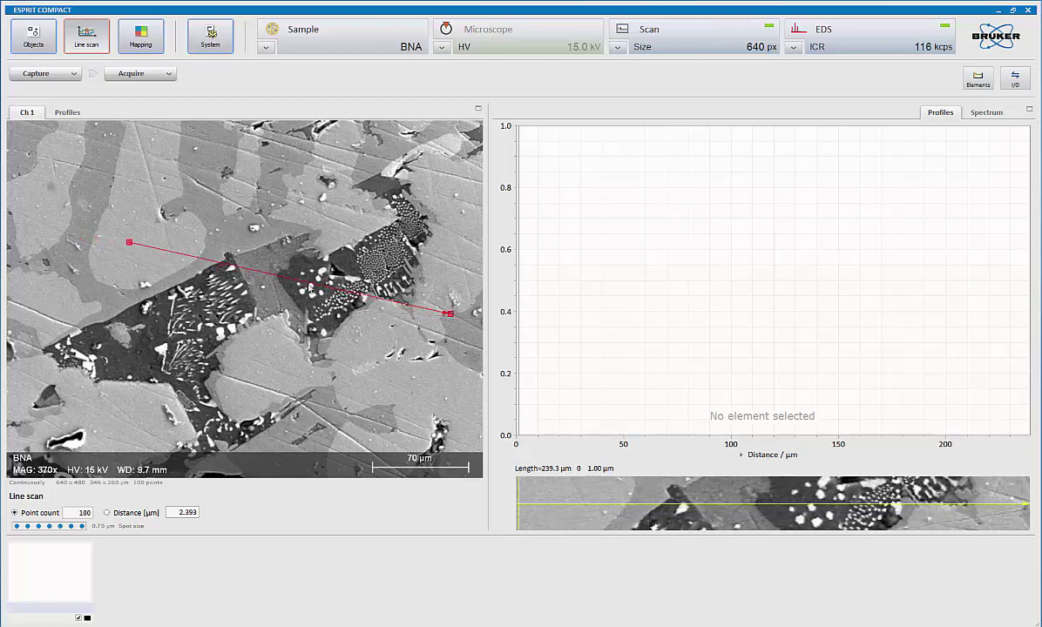
pyautogui.moveTo(449, 314); pyautogui.dragTo(393, 304)
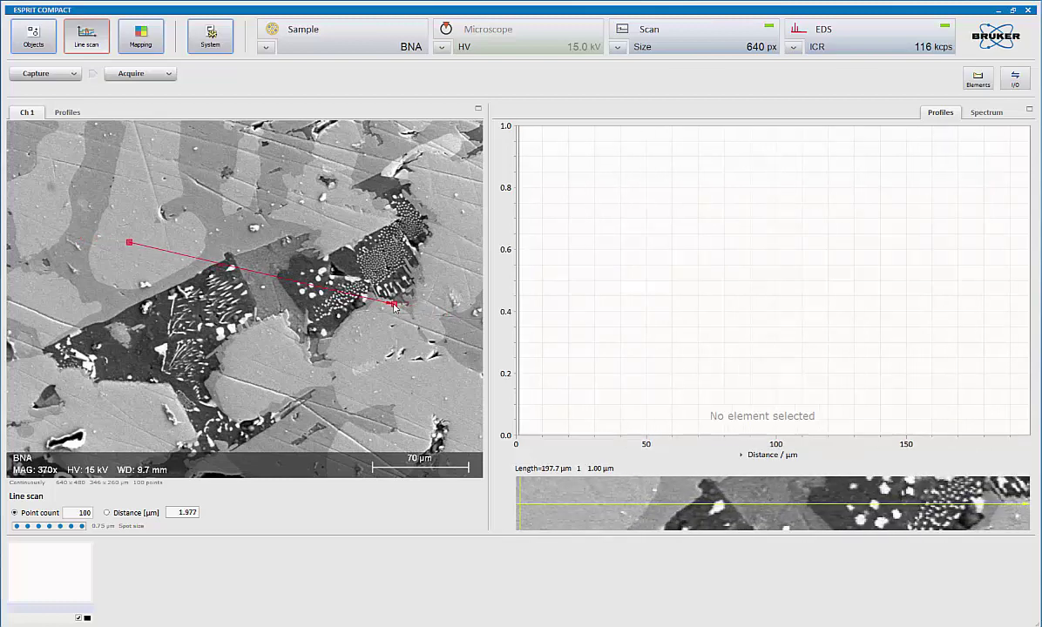
# Enter a new point distance, then define the scan by a fixed count of 150 points.
pyautogui.click(181, 512)
pyautogui.write('1.5')
pyautogui.press('Return')
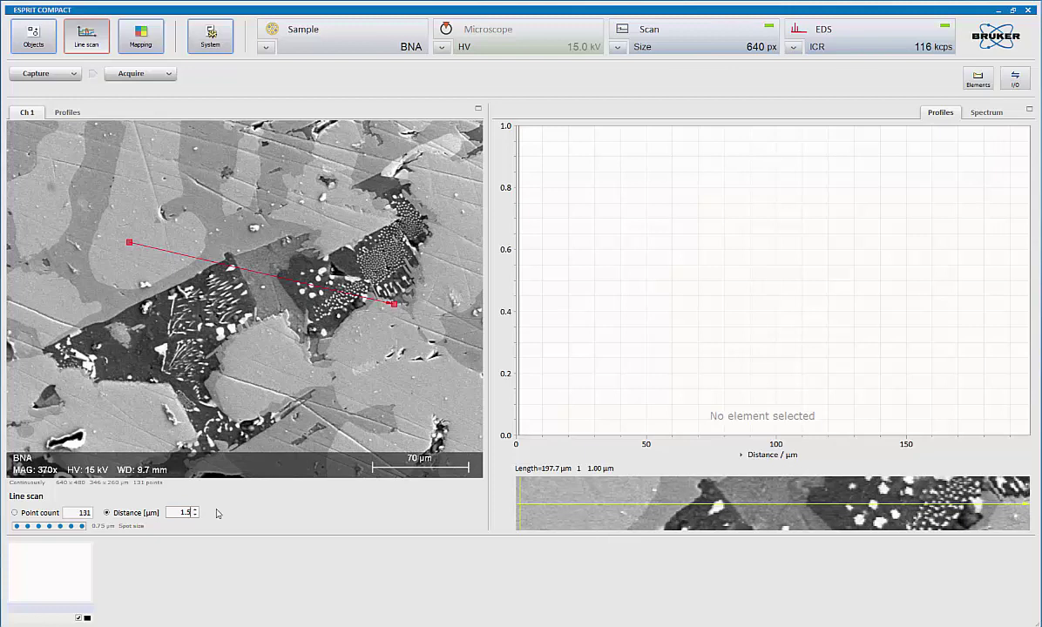
pyautogui.doubleClick(80, 512)
pyautogui.write('150')
pyautogui.click(15, 513)
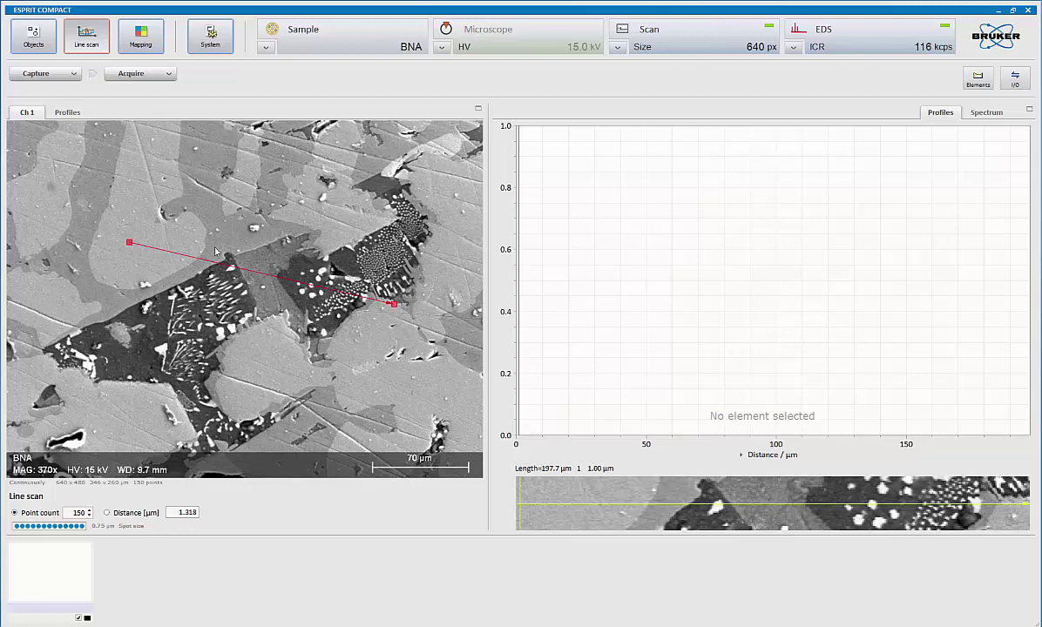
# Trim and reposition the scan line to 182.2 µm, giving 1.215 µm point spacing.
pyautogui.moveTo(395, 306)
pyautogui.mouseDown()
pyautogui.moveTo(250, 270)
pyautogui.moveTo(343, 249)
pyautogui.moveTo(398, 311)
pyautogui.mouseUp()
pyautogui.moveTo(194, 260); pyautogui.dragTo(192, 271)
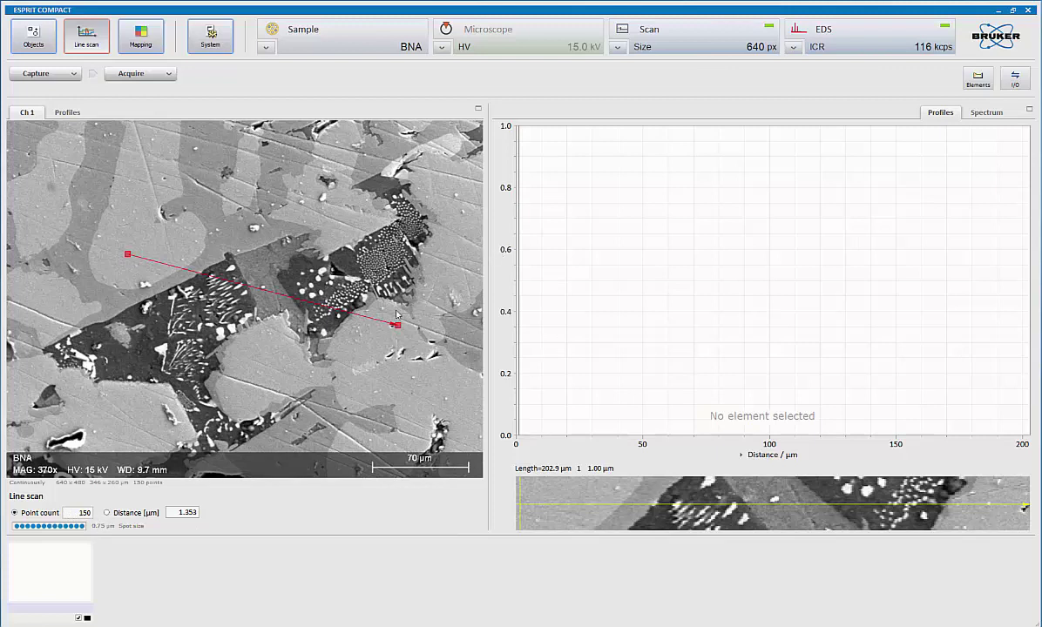
pyautogui.moveTo(396, 323); pyautogui.dragTo(370, 317)
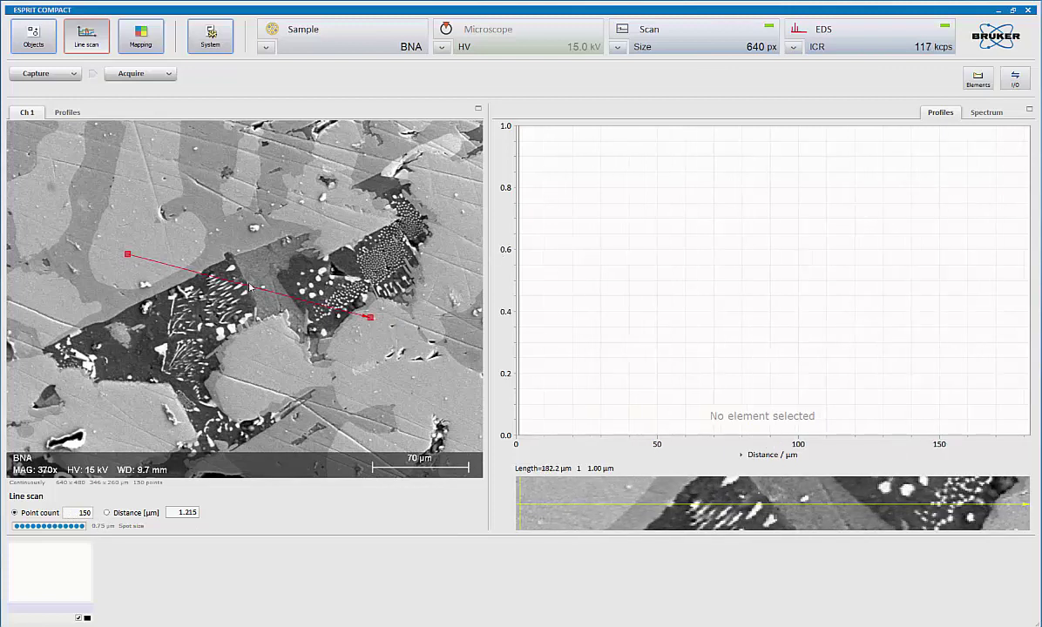
pyautogui.moveTo(160, 265); pyautogui.dragTo(182, 265)
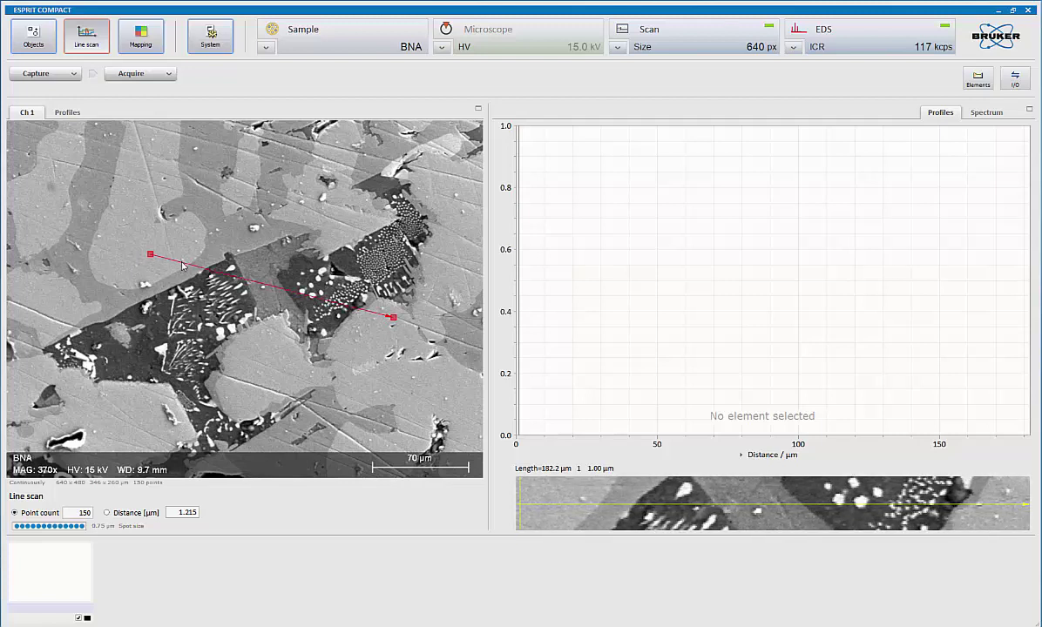
pyautogui.click(169, 75)
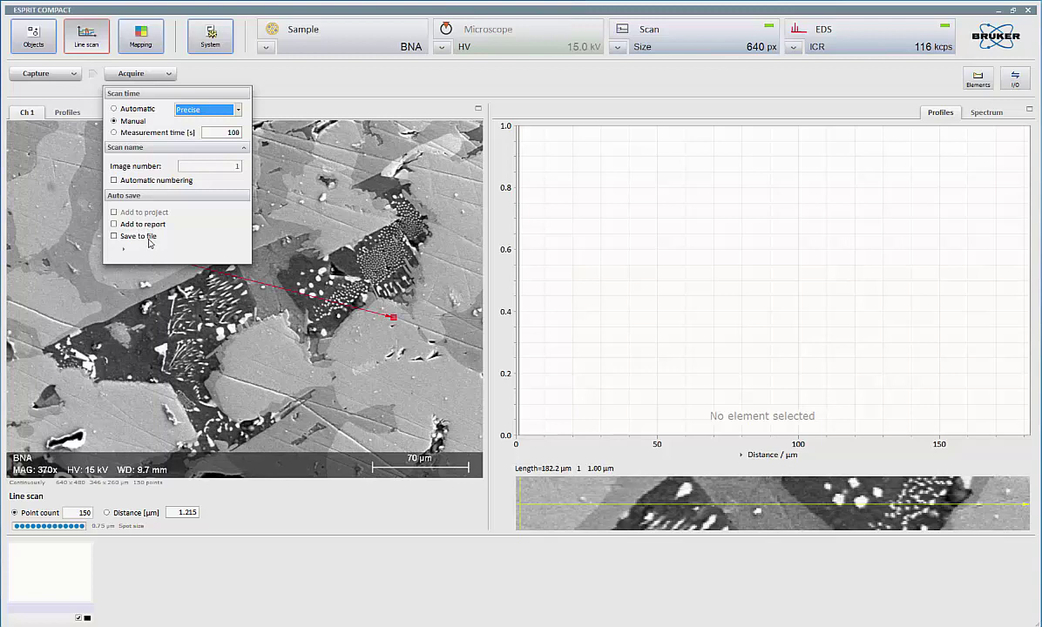
pyautogui.click(304, 91)
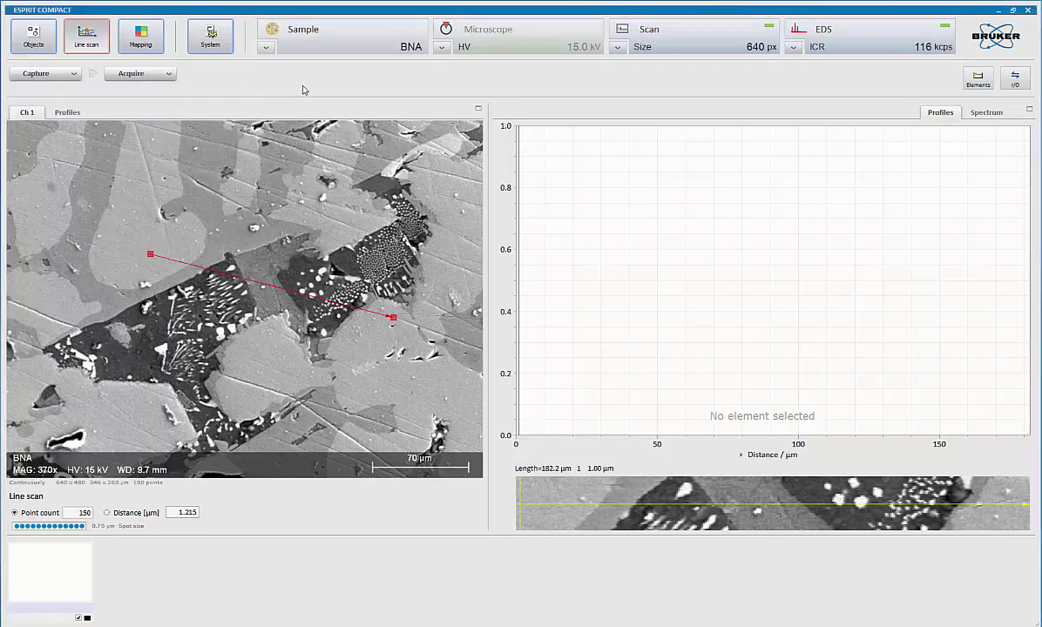
# Start the line scan acquisition, auto-identifying C, O, Mg, Si, Ca, Fe, La and Ce profiles.
pyautogui.click(145, 82)
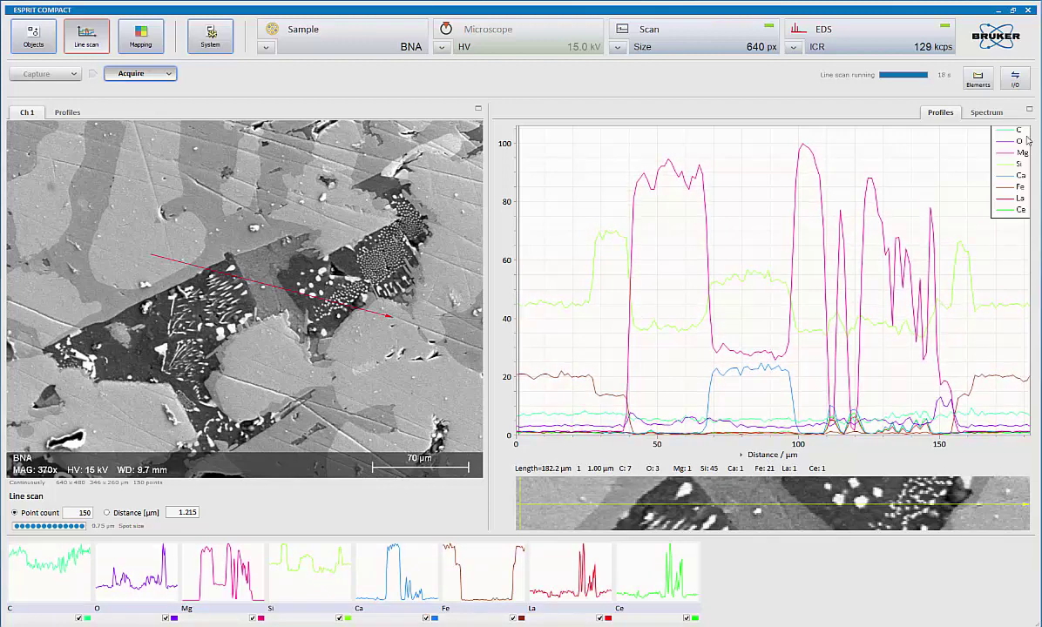
# Show the spectrum collected along the line and open the periodic table element picker.
pyautogui.click(986, 111)
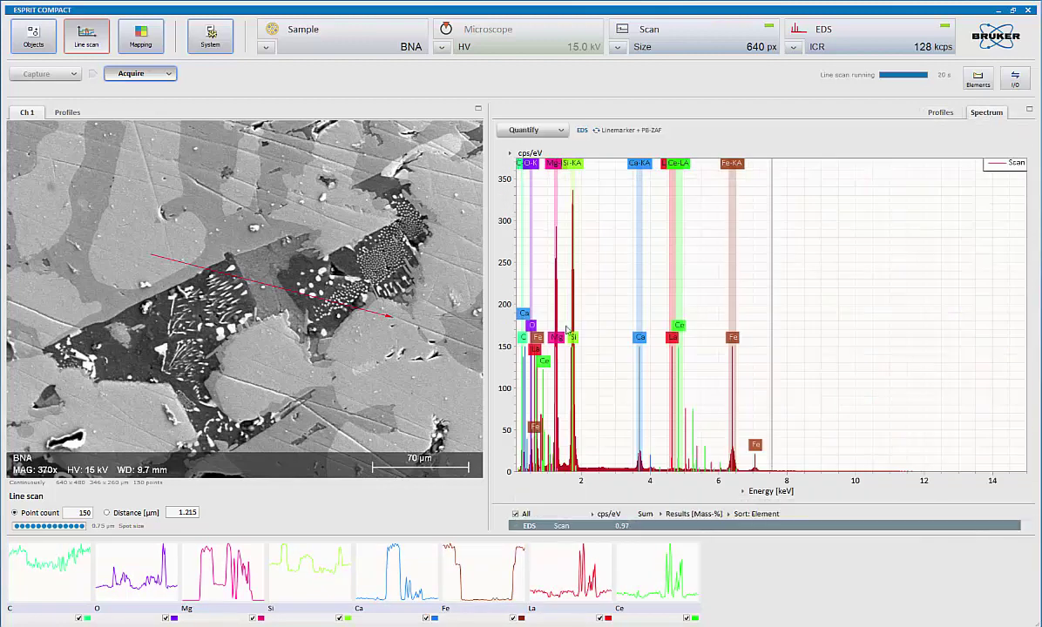
pyautogui.scroll(5, 566, 329)
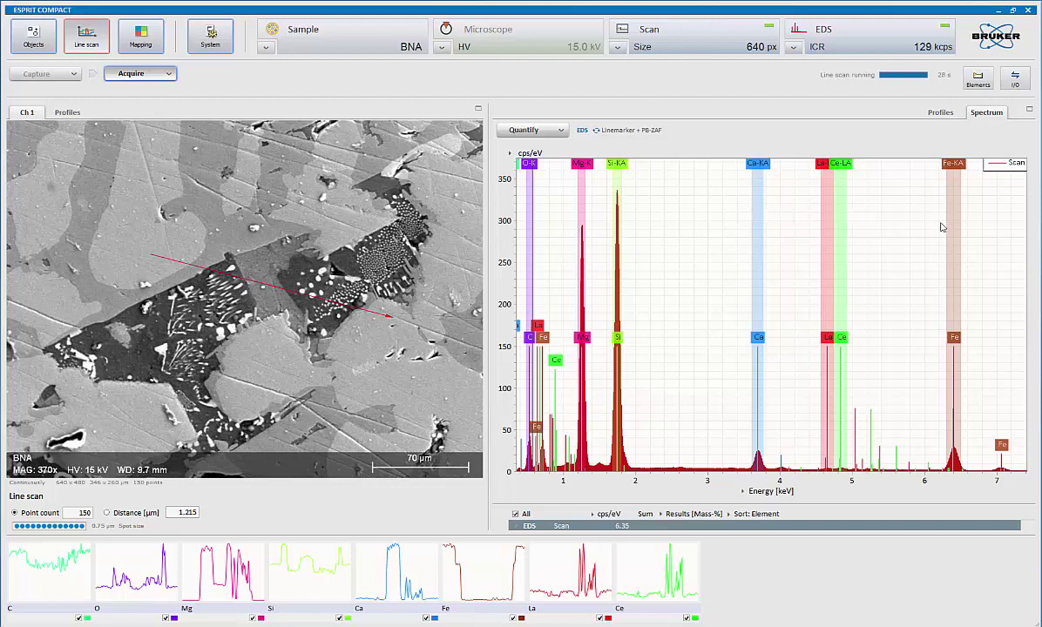
pyautogui.click(969, 81)
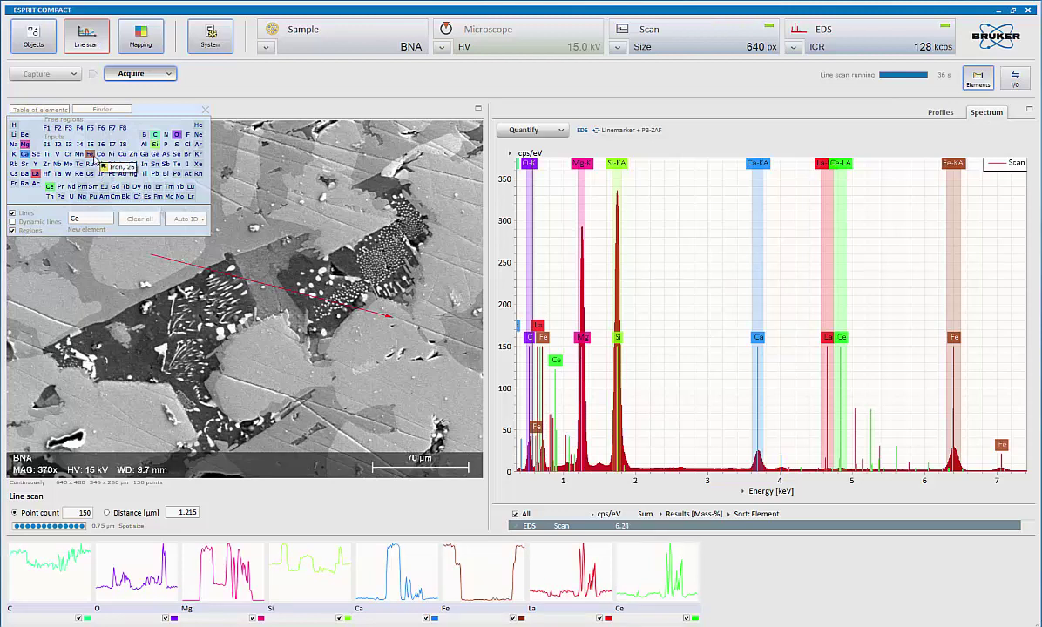
# Open iron's element properties and try the L line region before returning to KA.
pyautogui.doubleClick(89, 154)
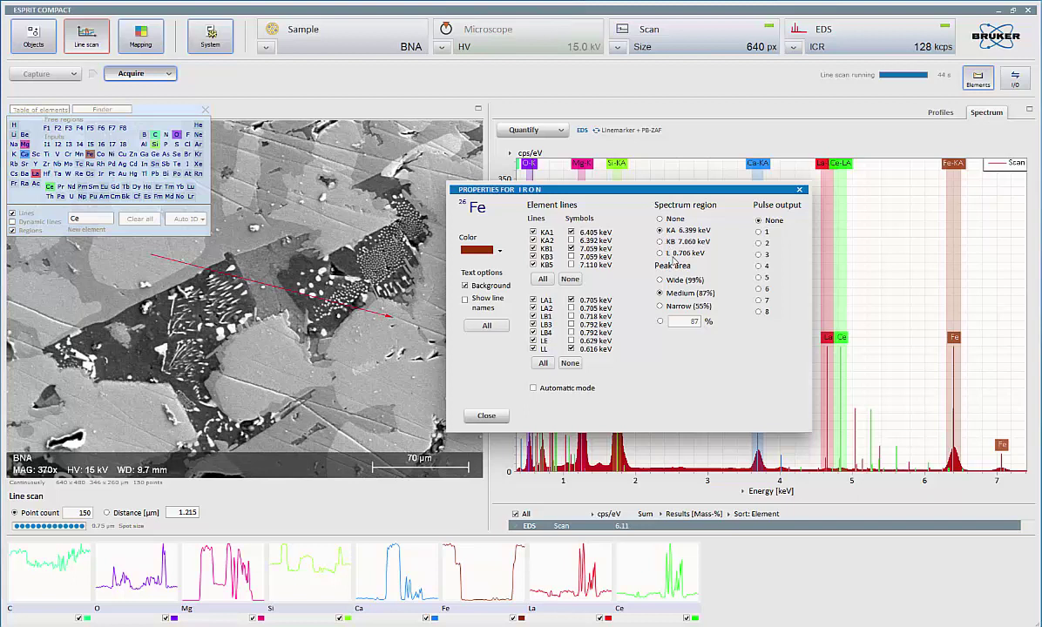
pyautogui.click(671, 257)
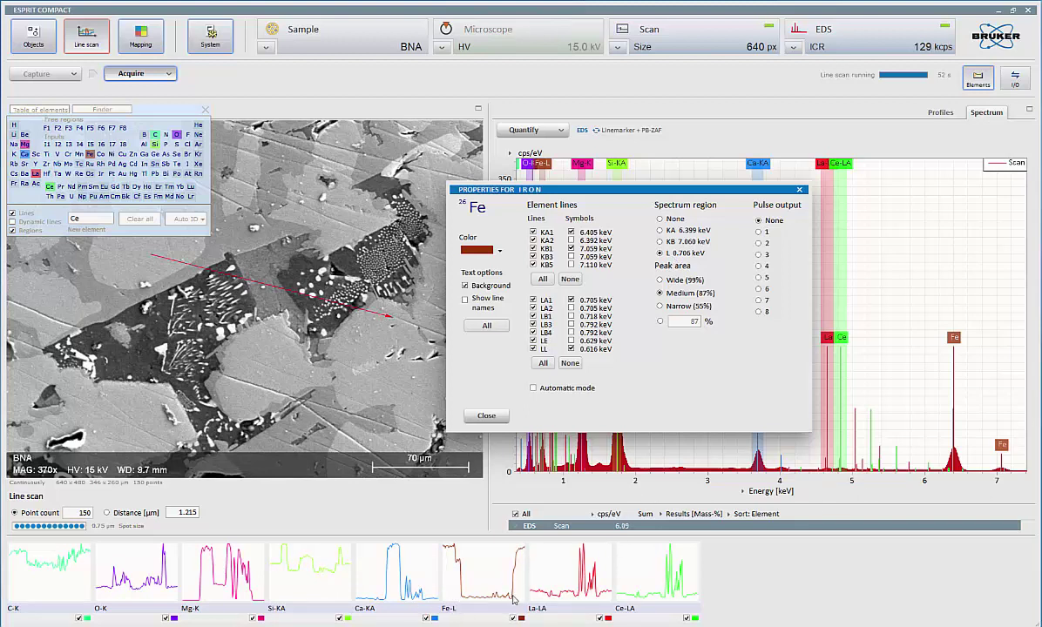
pyautogui.click(673, 232)
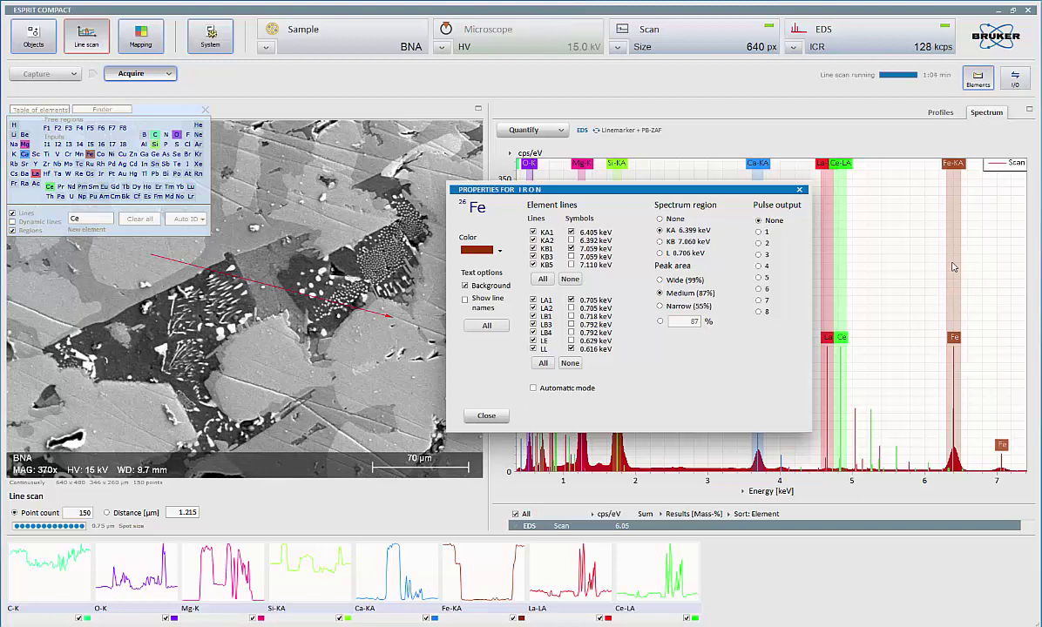
# Try Wide, Narrow and custom peak areas for iron, settling on Medium (87%).
pyautogui.click(660, 281)
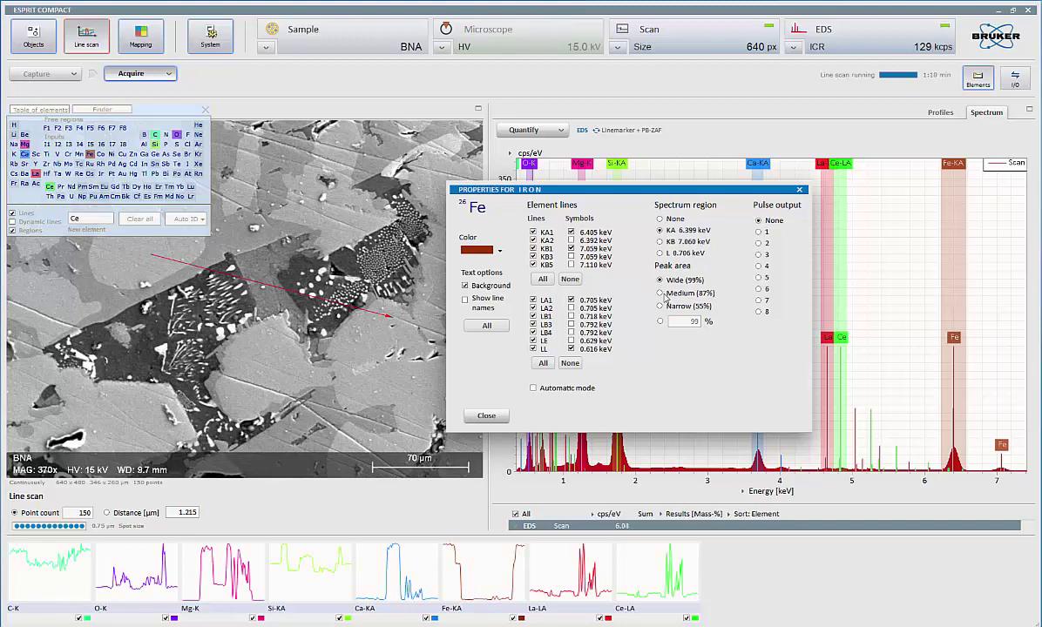
pyautogui.click(665, 294)
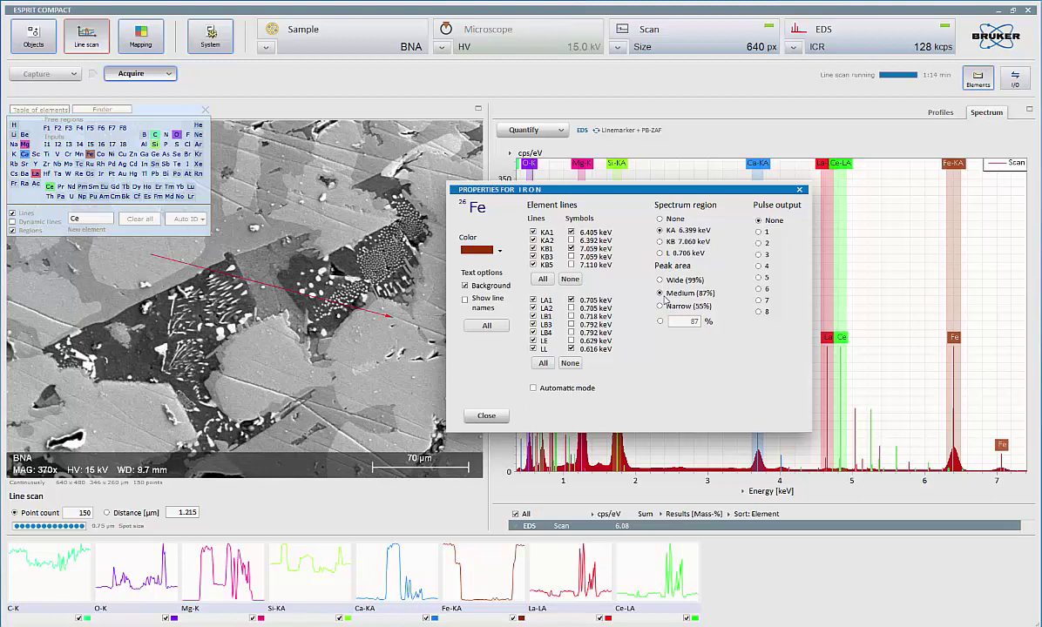
pyautogui.click(666, 311)
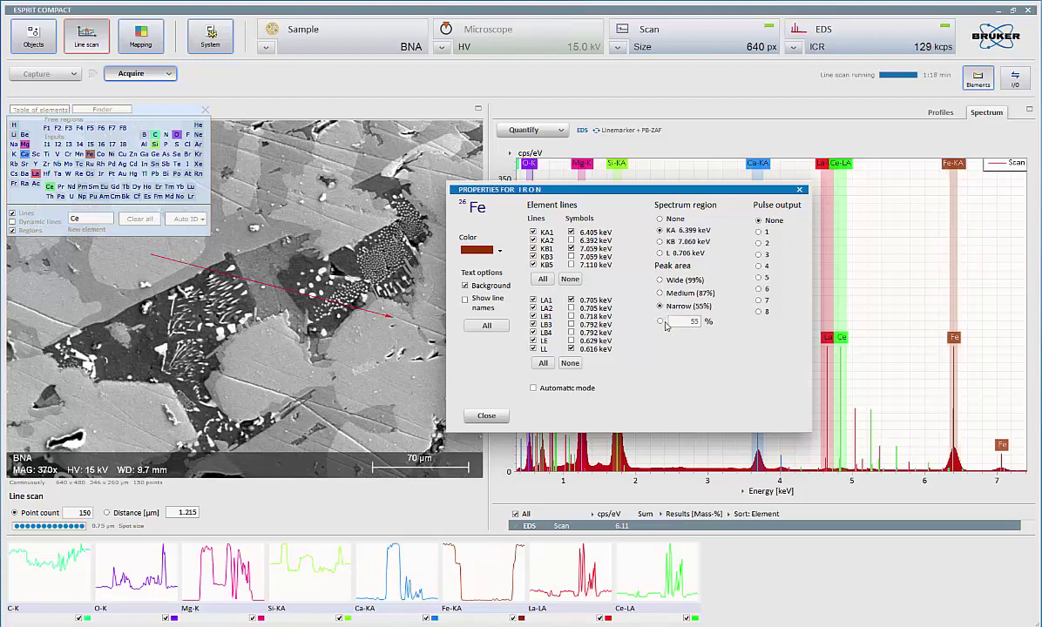
pyautogui.click(662, 322)
pyautogui.click(681, 297)
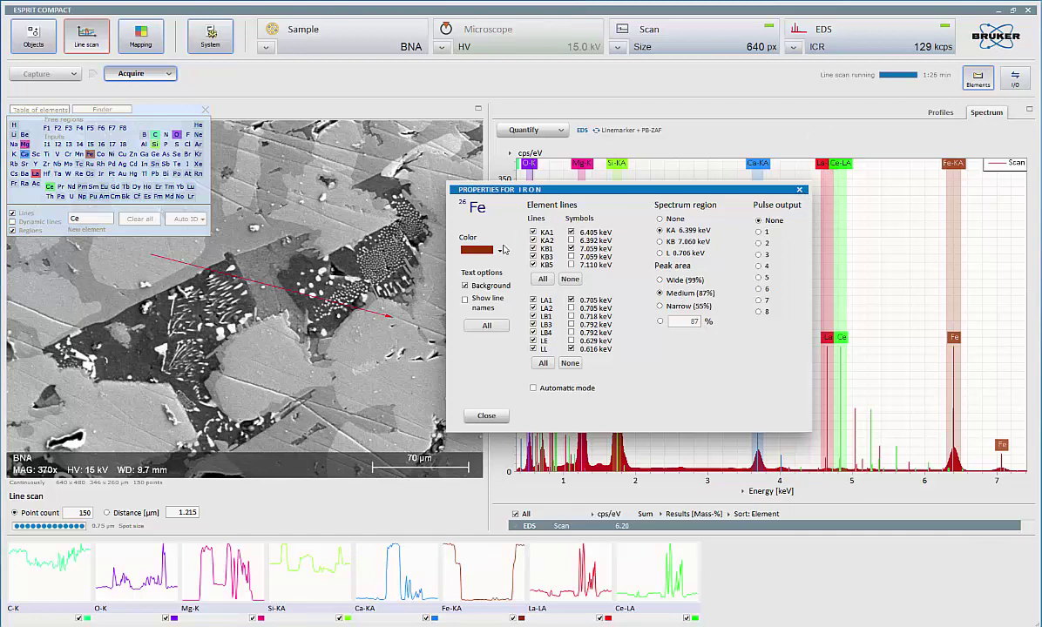
# Check iron's colour choices, keep its current colour, and close the properties.
pyautogui.click(500, 250)
pyautogui.click(560, 215)
pyautogui.click(798, 190)
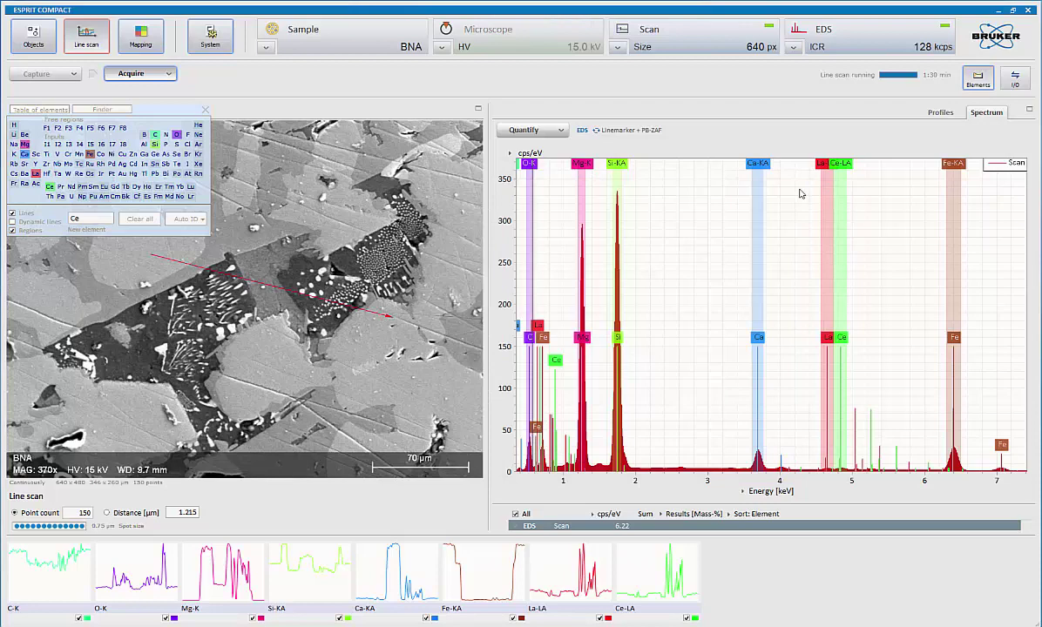
# Turn off region bands, move the periodic table over the spectrum, and show the Profiles tab.
pyautogui.click(978, 78)
pyautogui.click(977, 78)
pyautogui.click(15, 231)
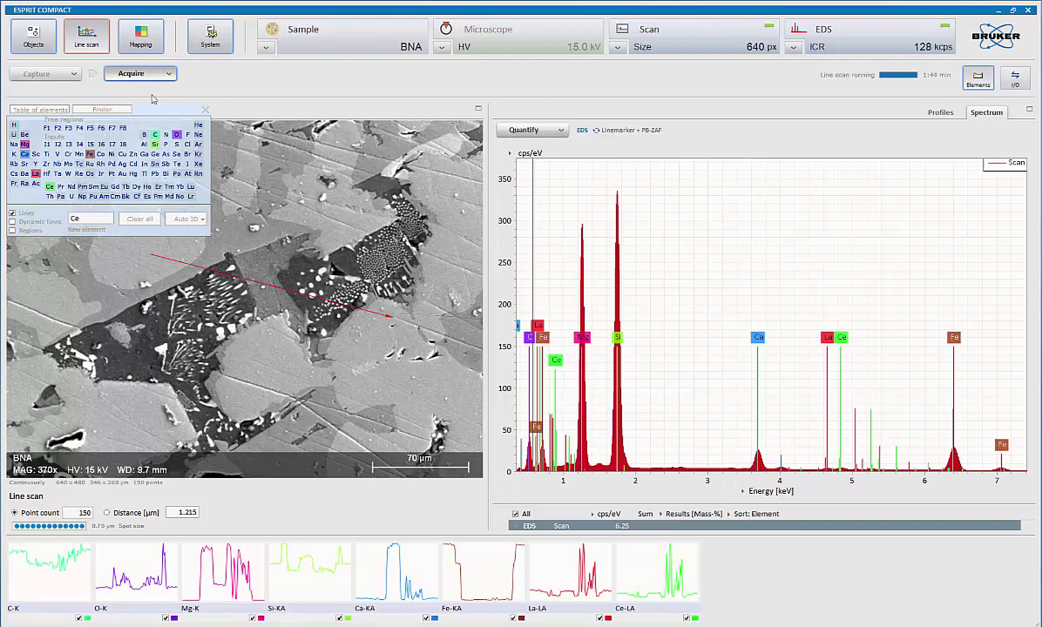
pyautogui.moveTo(164, 115); pyautogui.dragTo(637, 115)
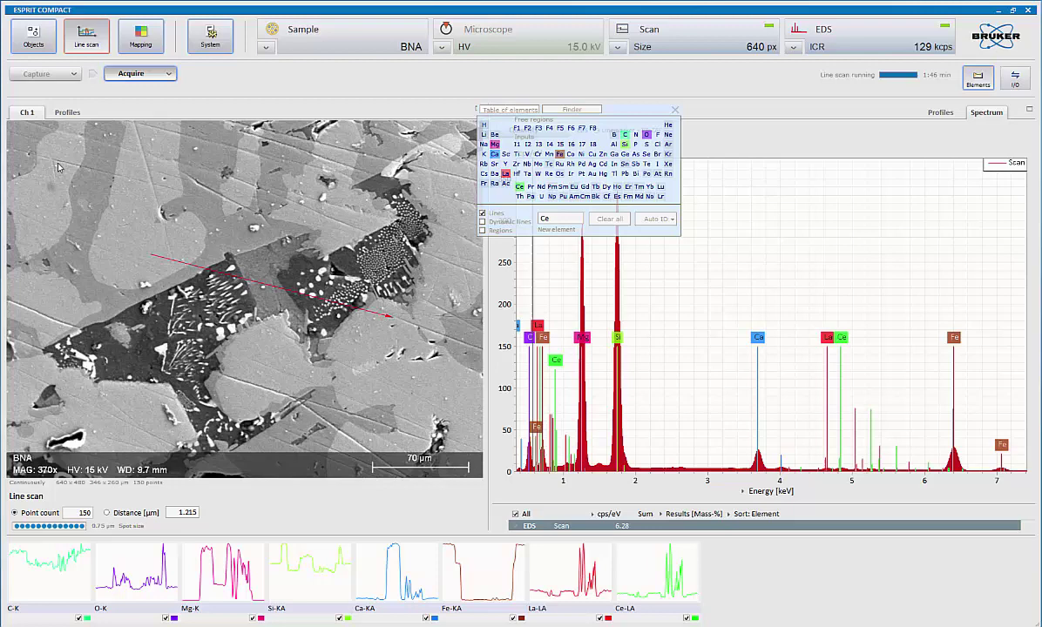
pyautogui.click(68, 113)
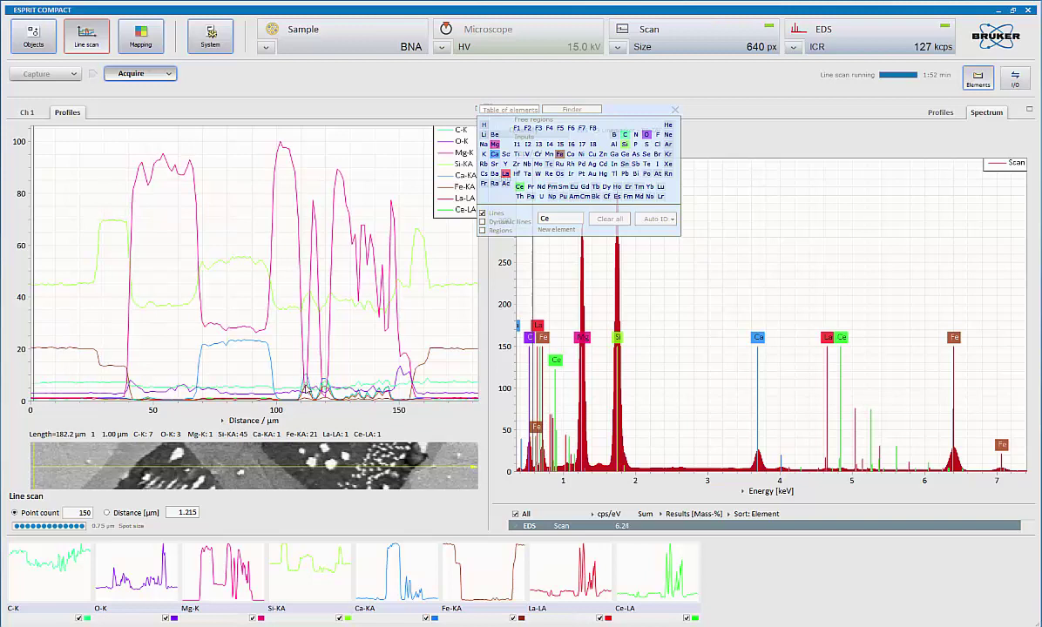
# Mark a short range around 110 µm on the profile and show only its Range spectrum.
pyautogui.click(299, 366)
pyautogui.moveTo(299, 366); pyautogui.dragTo(310, 366)
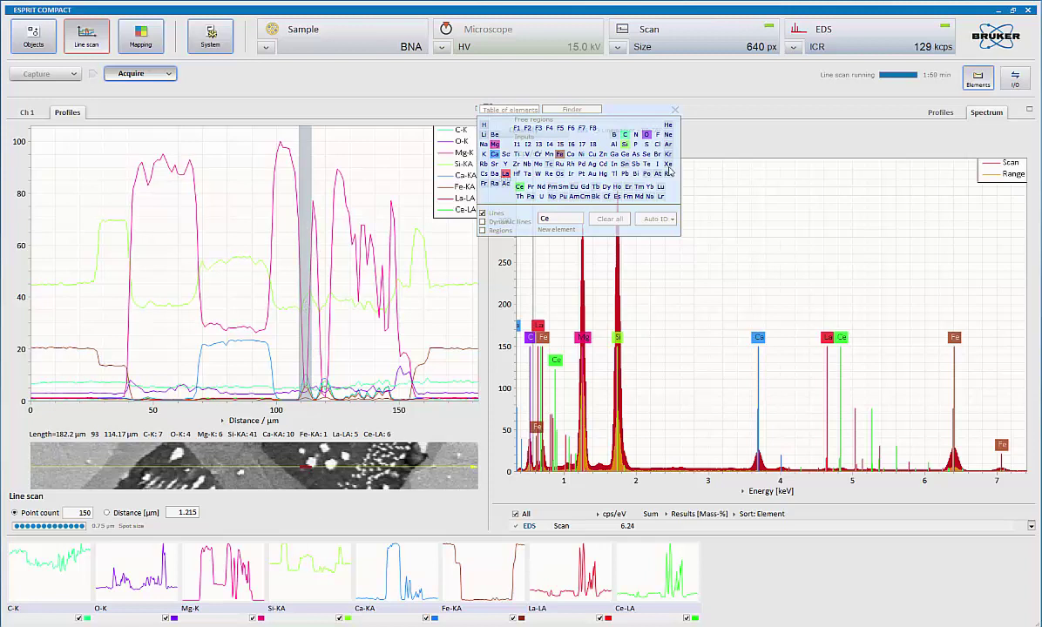
pyautogui.moveTo(603, 111); pyautogui.dragTo(731, 111)
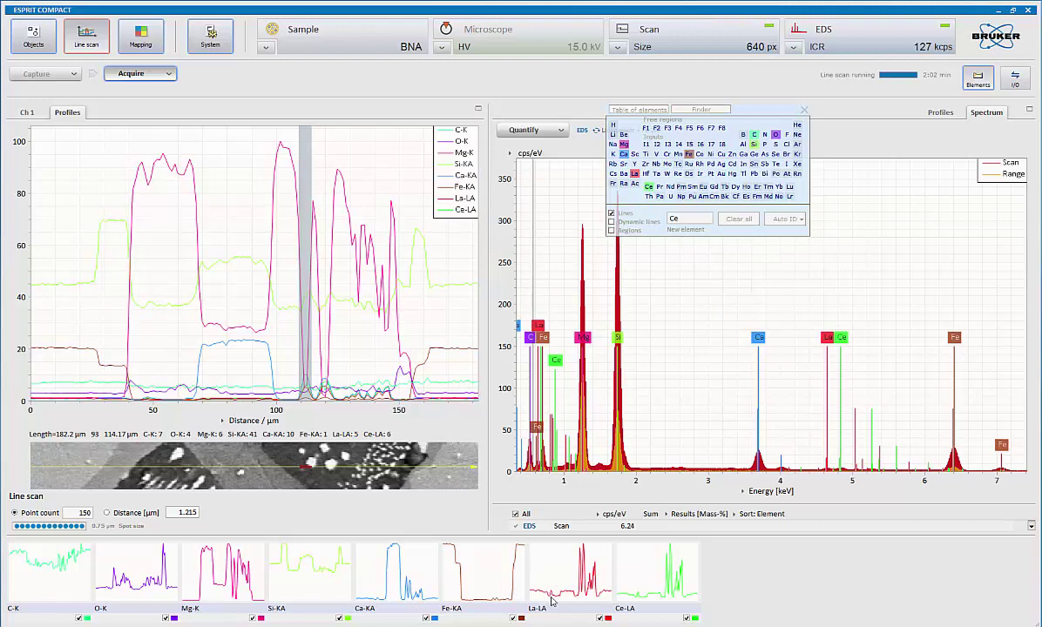
pyautogui.moveTo(632, 503); pyautogui.dragTo(631, 489)
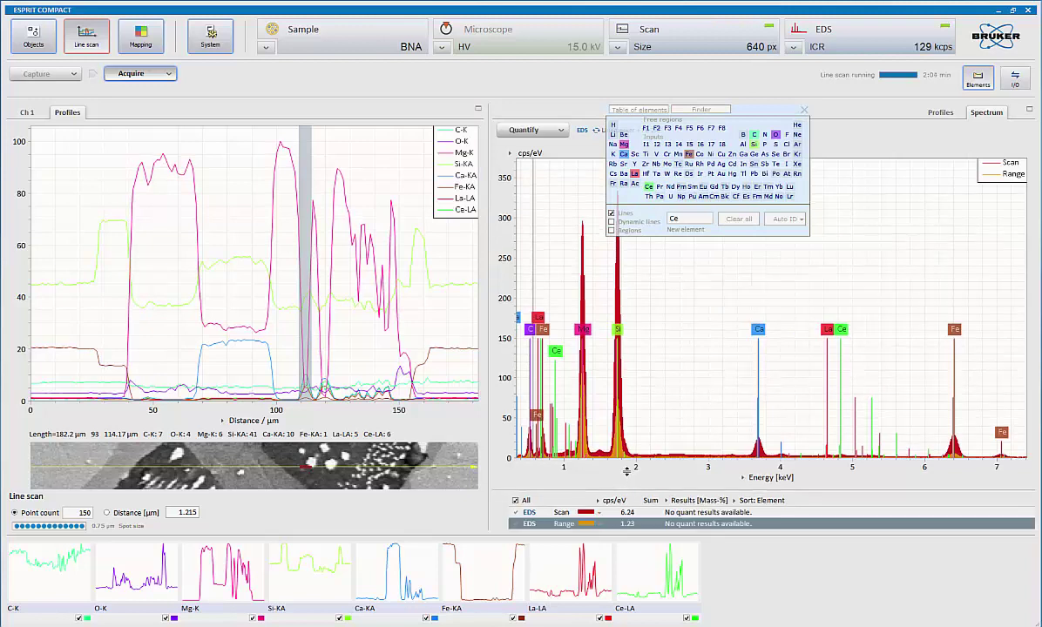
pyautogui.click(515, 501)
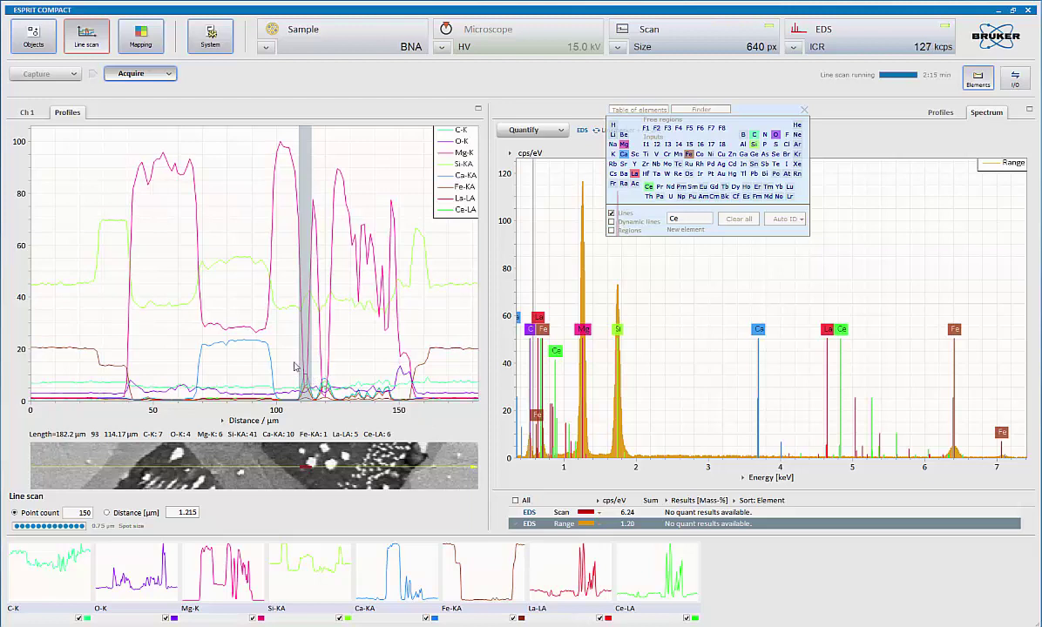
# Slide the range along the profile near 80 µm and 150–156 µm, ending at the line's end near 179 µm.
pyautogui.click(216, 354)
pyautogui.moveTo(218, 355); pyautogui.dragTo(243, 354)
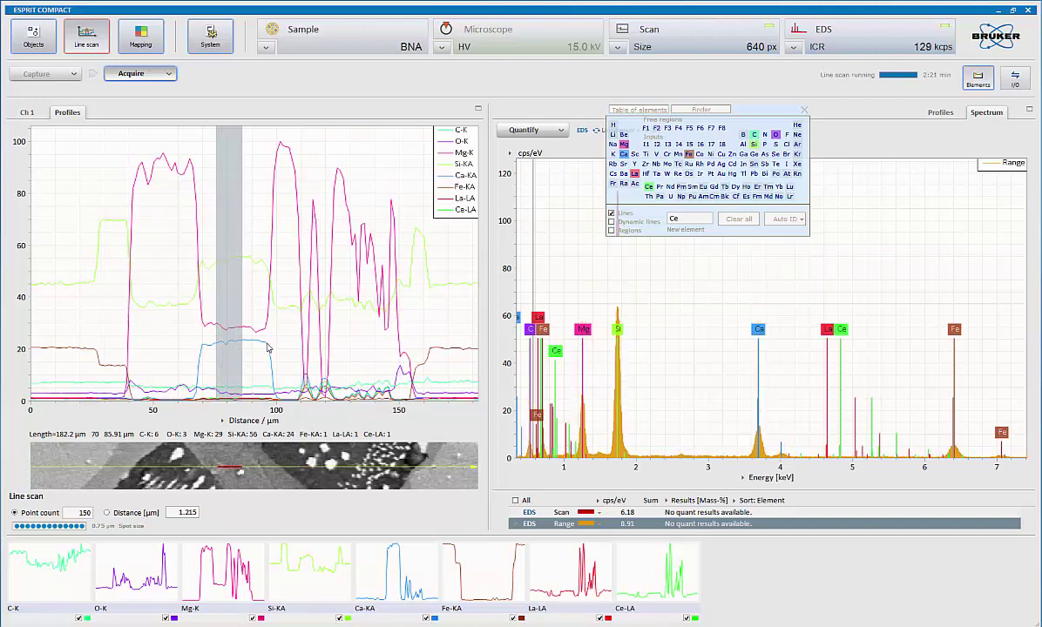
pyautogui.moveTo(273, 313)
pyautogui.mouseDown()
pyautogui.moveTo(281, 318)
pyautogui.moveTo(270, 311)
pyautogui.mouseUp()
pyautogui.moveTo(377, 352); pyautogui.dragTo(462, 356)
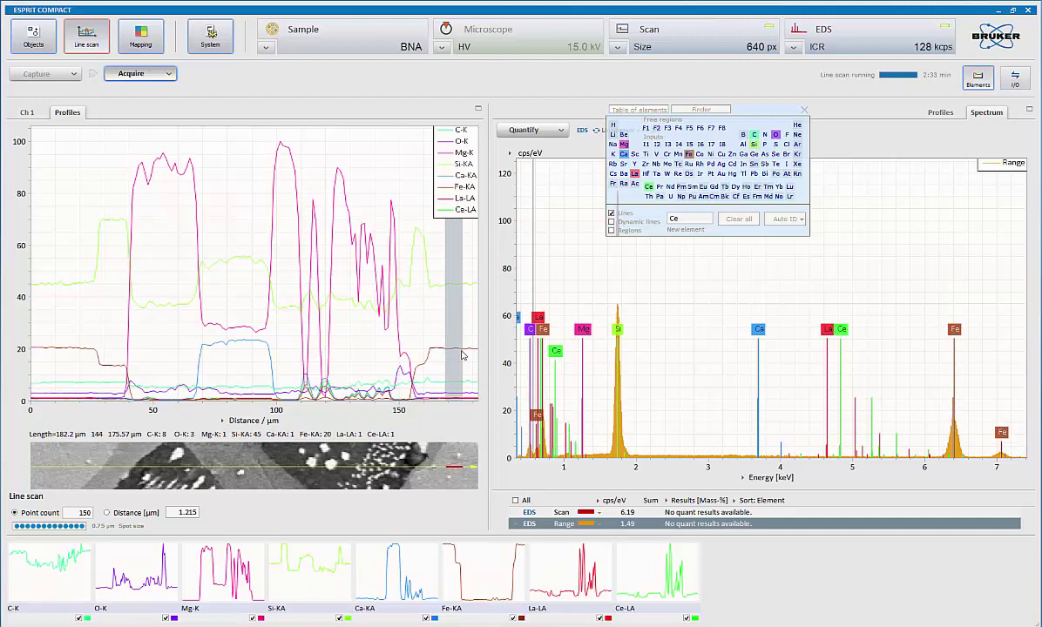
pyautogui.moveTo(462, 355); pyautogui.dragTo(482, 338)
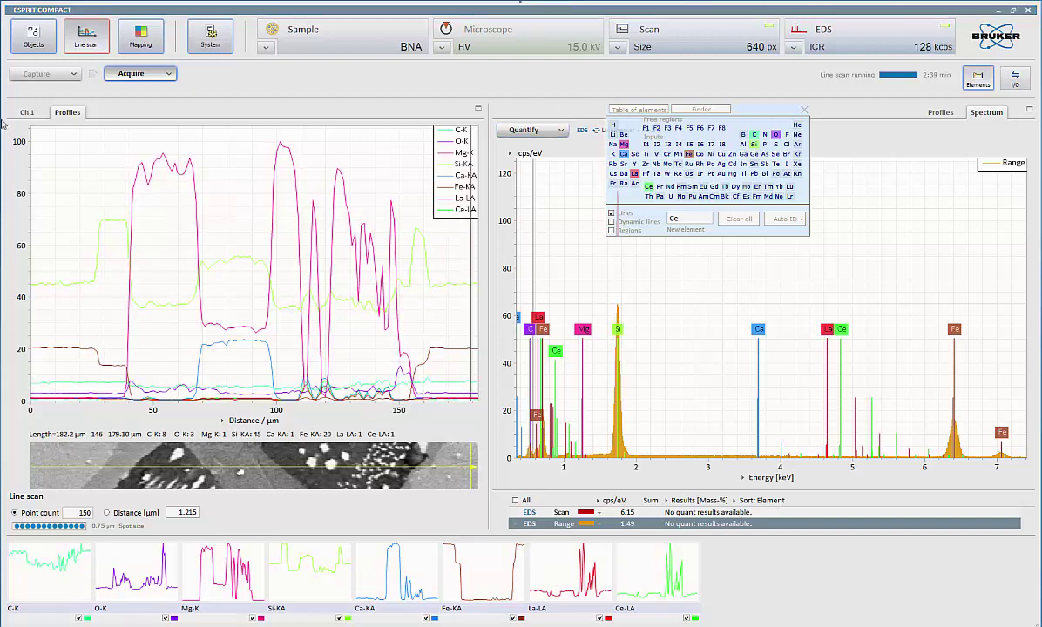
# Display the SEM image beside the element profiles, run and stop the line scan, and hide the periodic table.
pyautogui.click(27, 112)
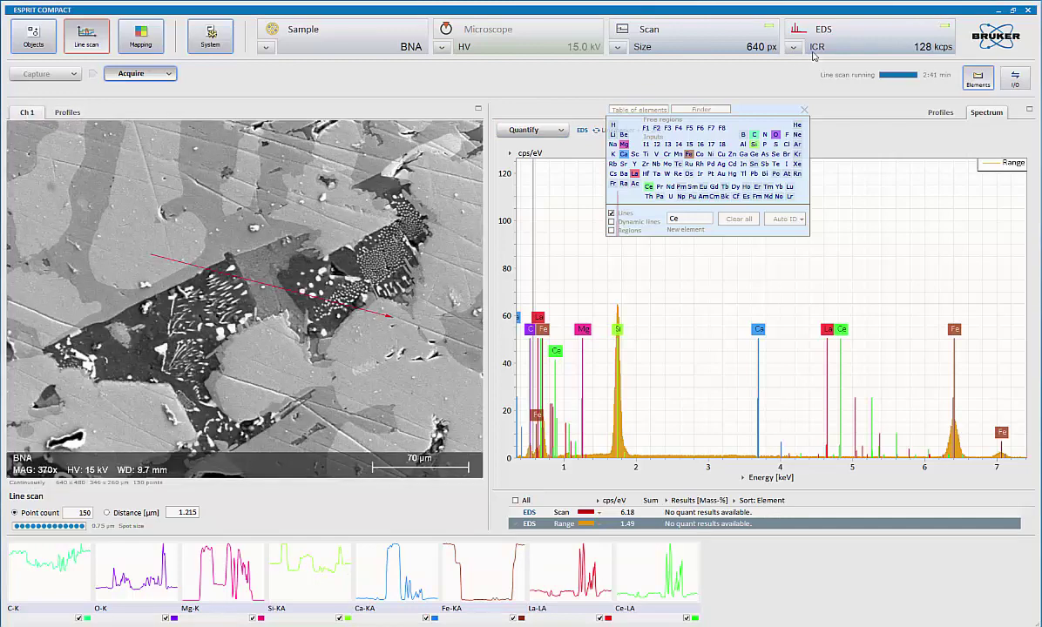
pyautogui.click(940, 112)
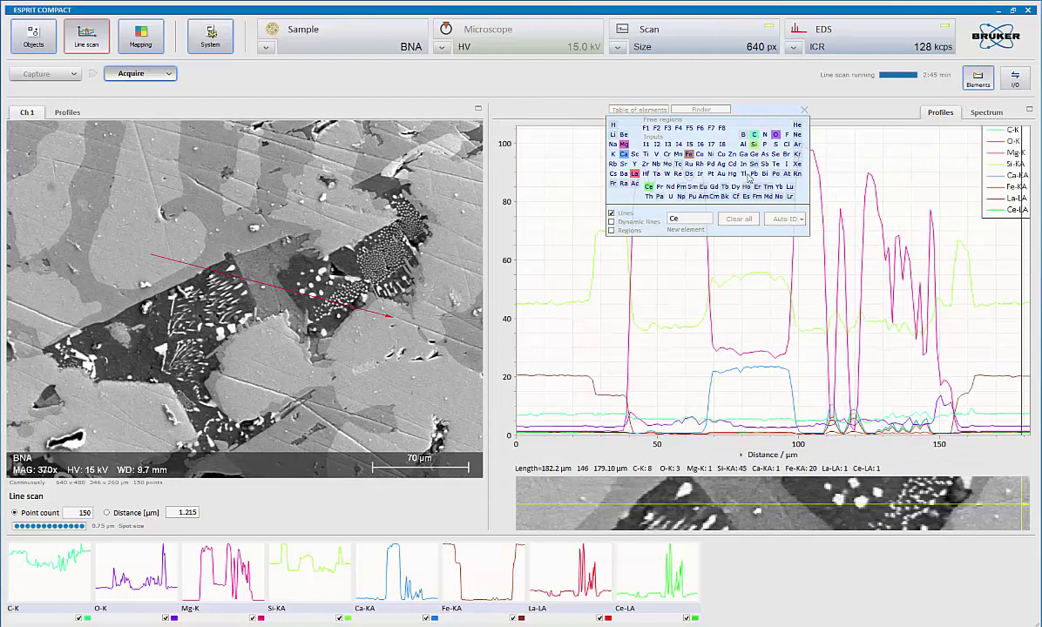
pyautogui.click(140, 75)
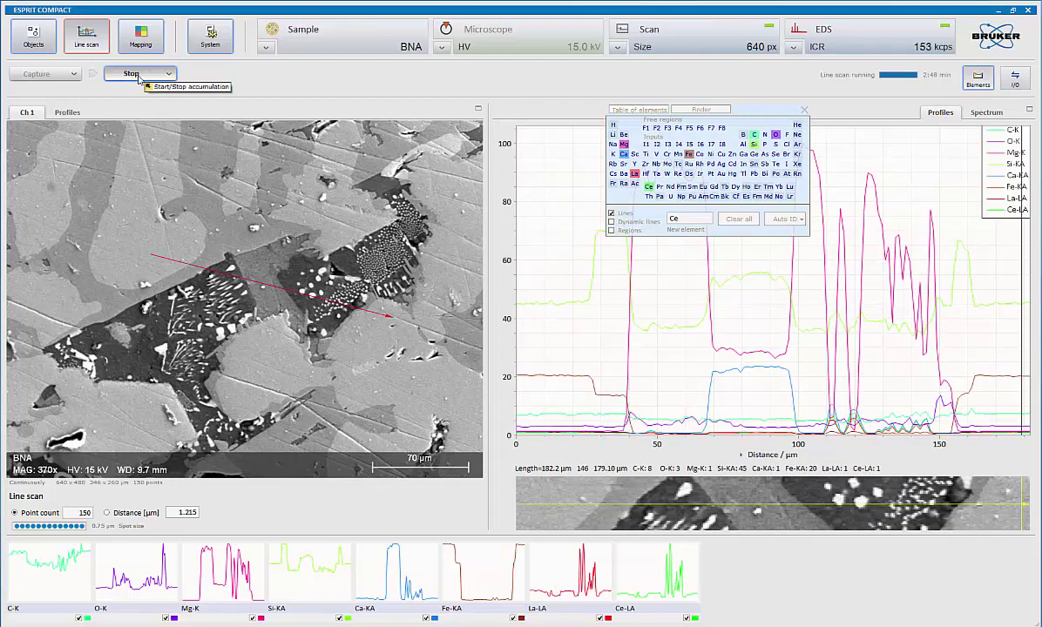
pyautogui.click(137, 75)
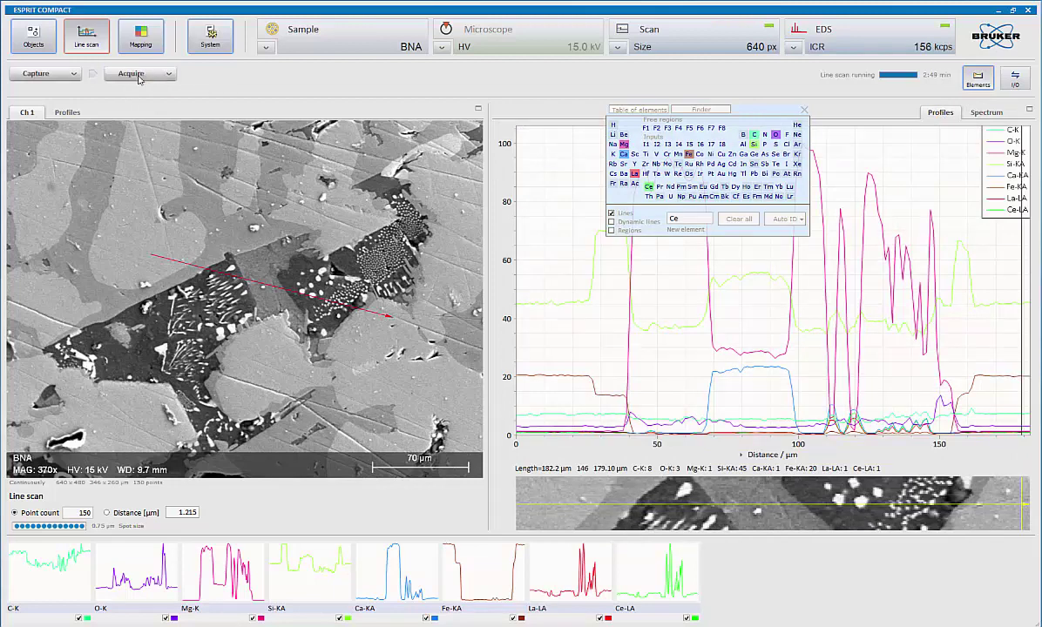
pyautogui.click(806, 114)
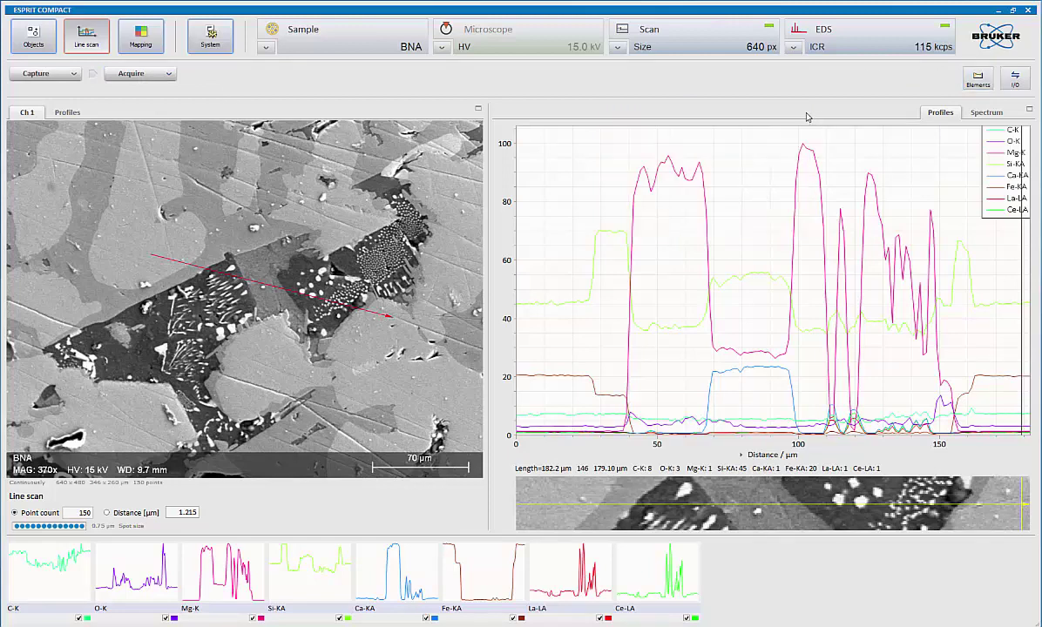
pyautogui.click(1006, 86)
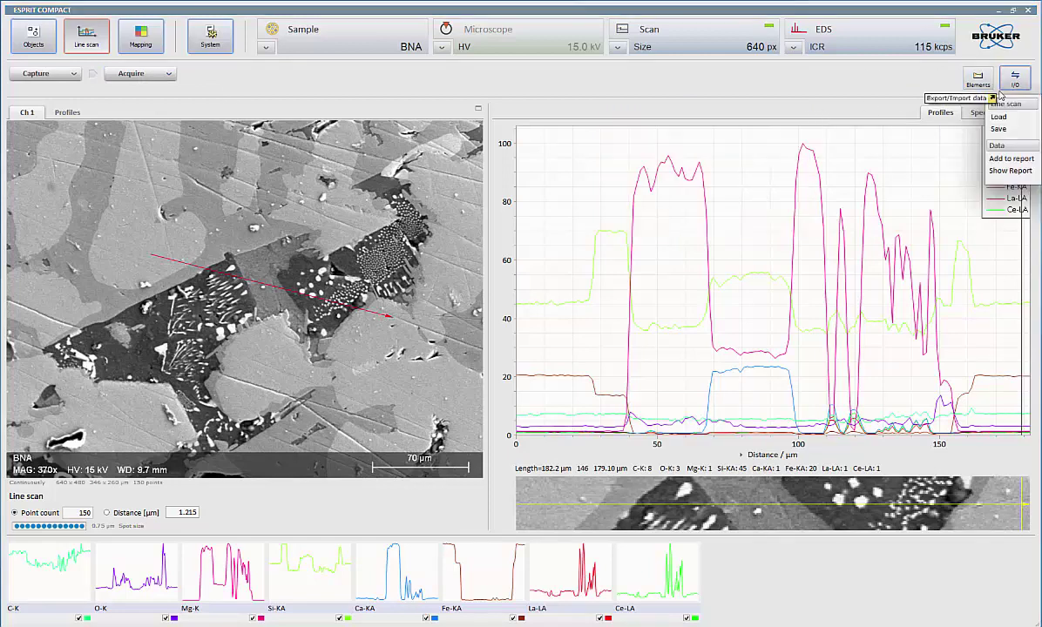
# Add the BNA line scan image and eight-element profile chart to the report as page 9, then close it.
pyautogui.click(1008, 160)
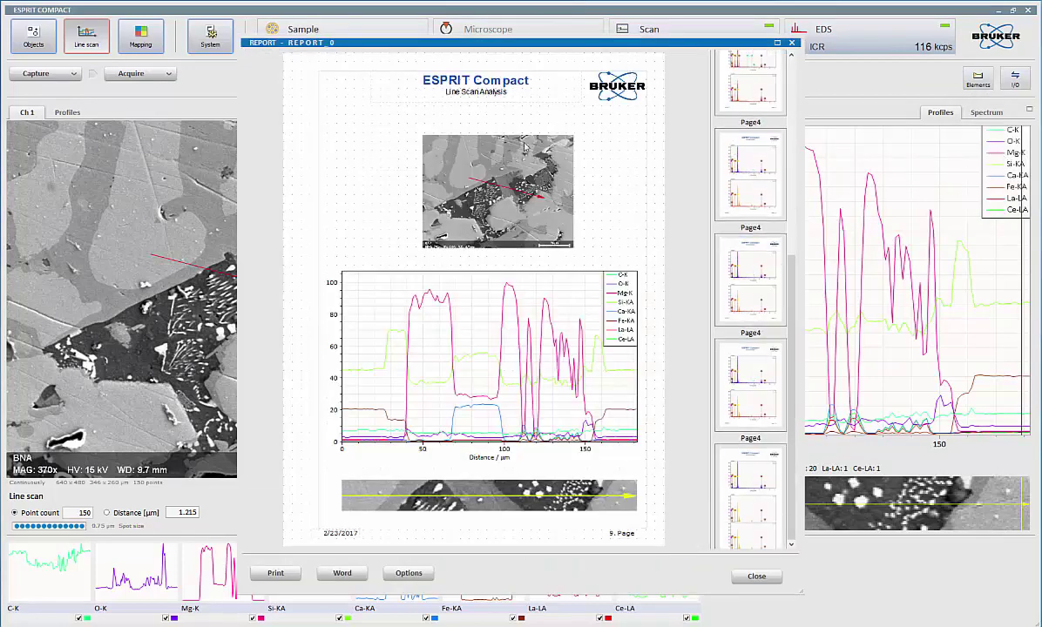
pyautogui.click(473, 165)
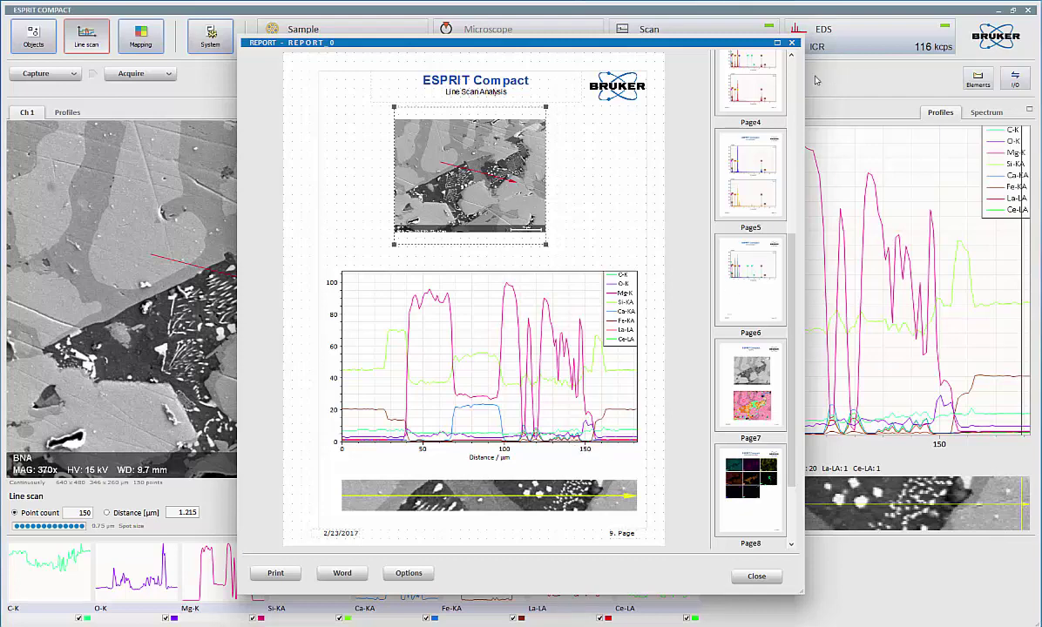
pyautogui.click(792, 43)
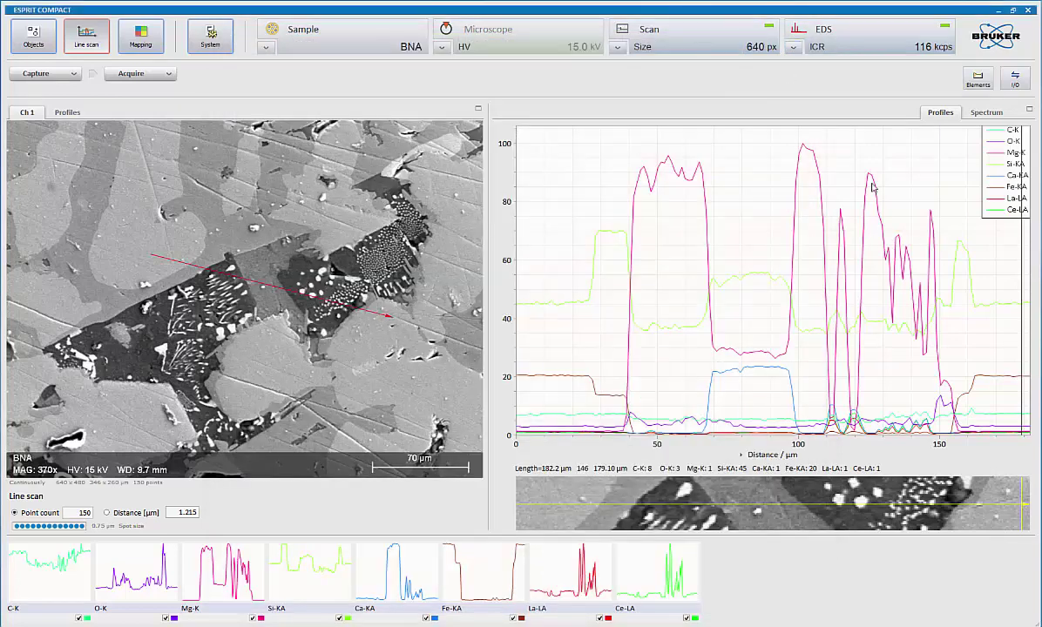
# Save the line scan data as an Excel 2007 (.xlsx) file named LPA in edx\Data.
pyautogui.click(1013, 87)
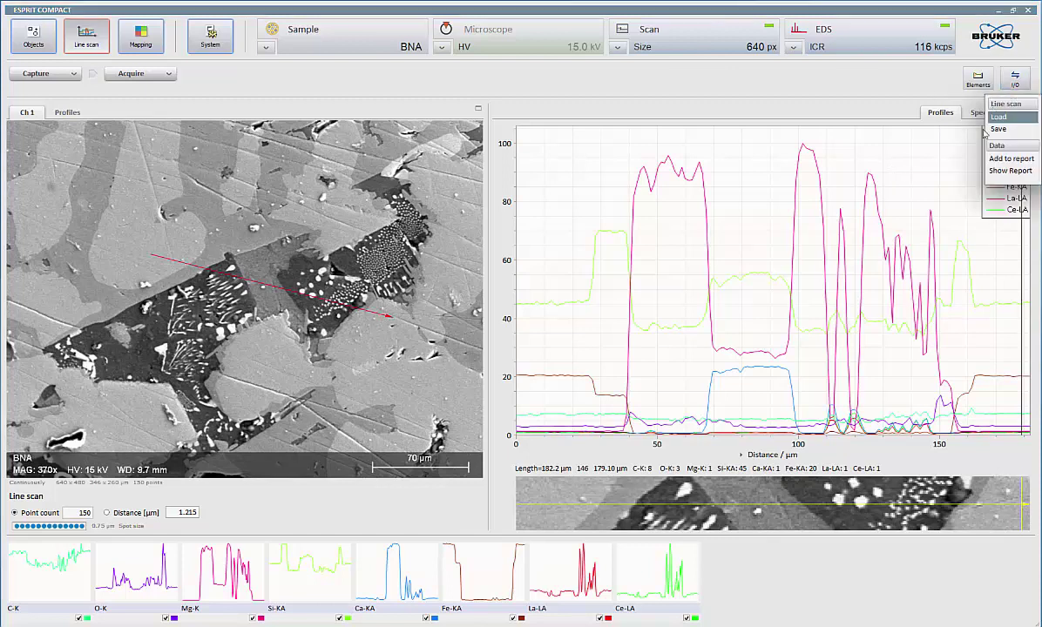
pyautogui.click(1002, 130)
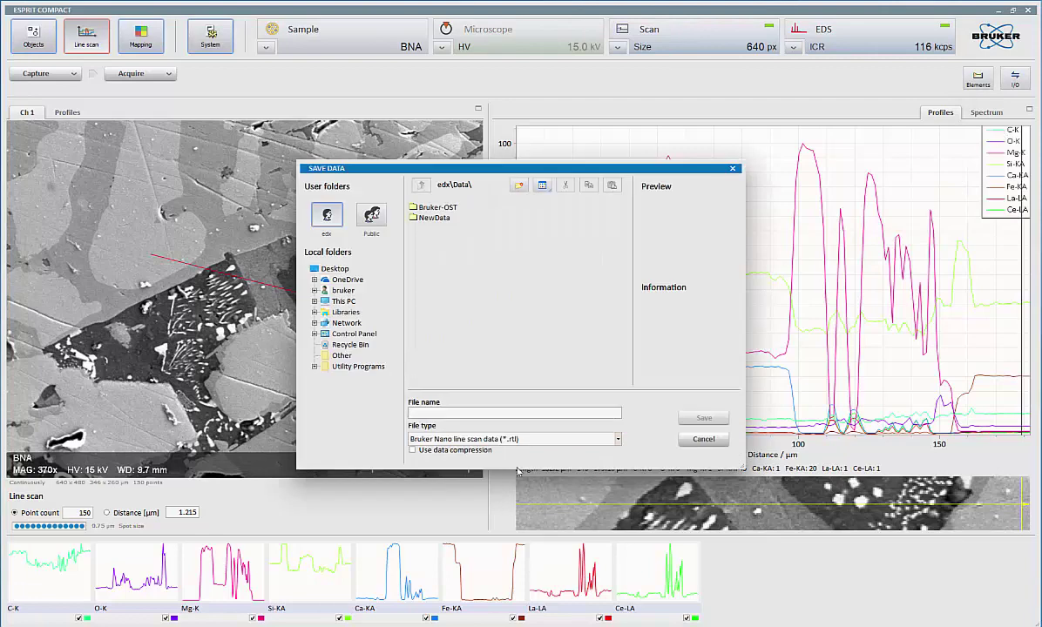
pyautogui.click(616, 442)
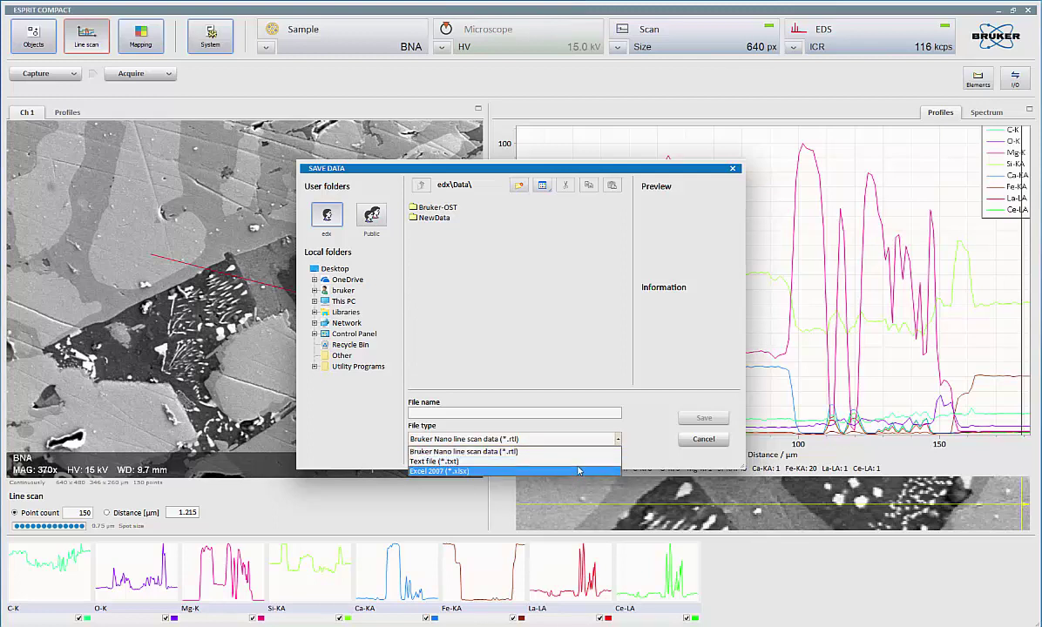
pyautogui.click(578, 470)
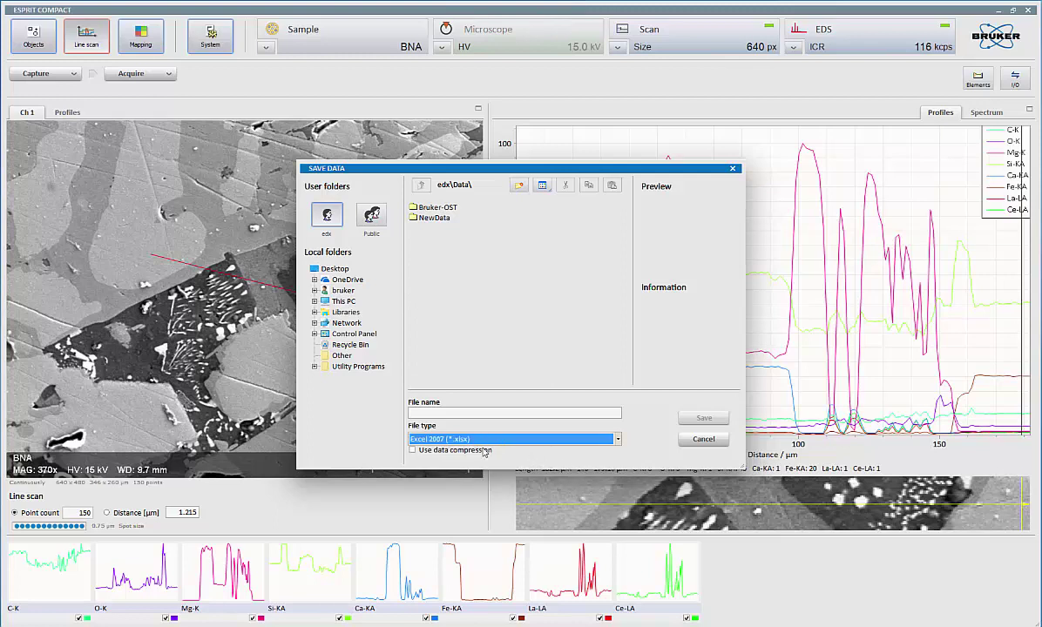
pyautogui.click(433, 415)
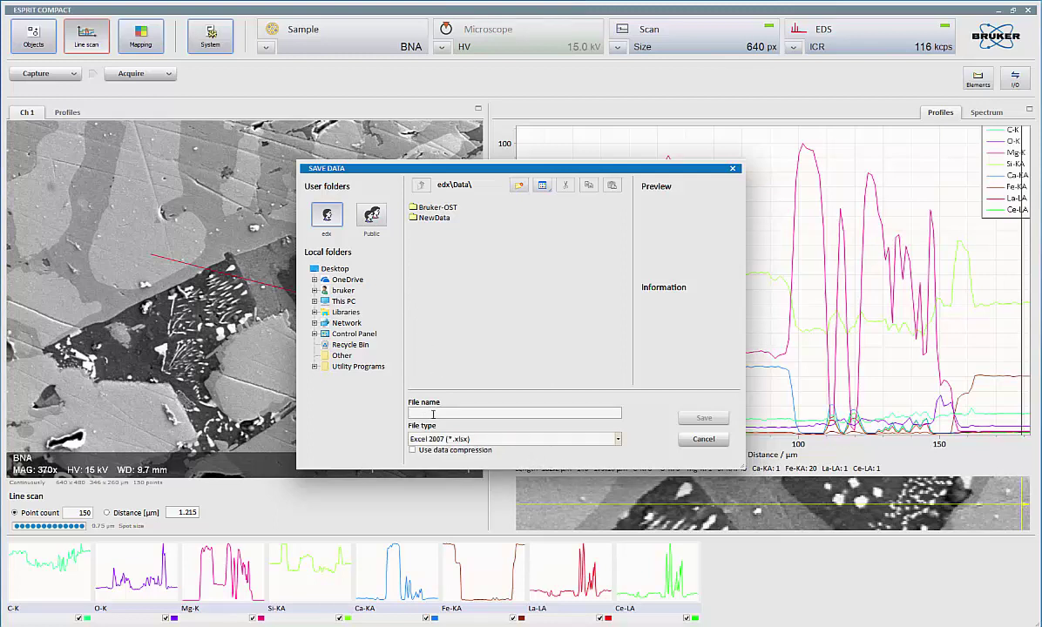
pyautogui.write('LPA')
pyautogui.click(704, 420)
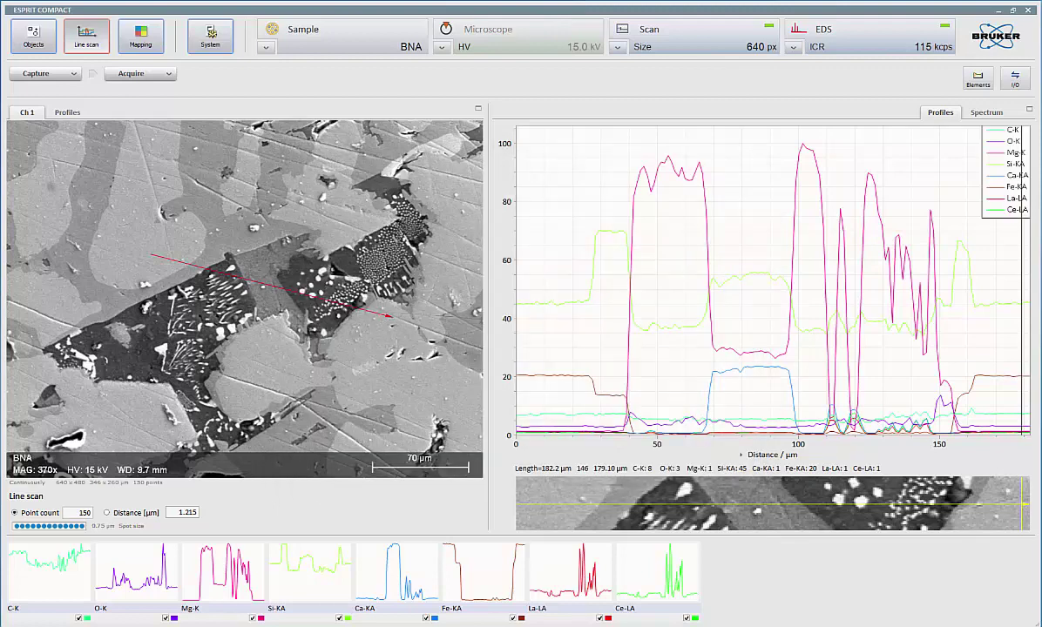
pyautogui.press('super+e')
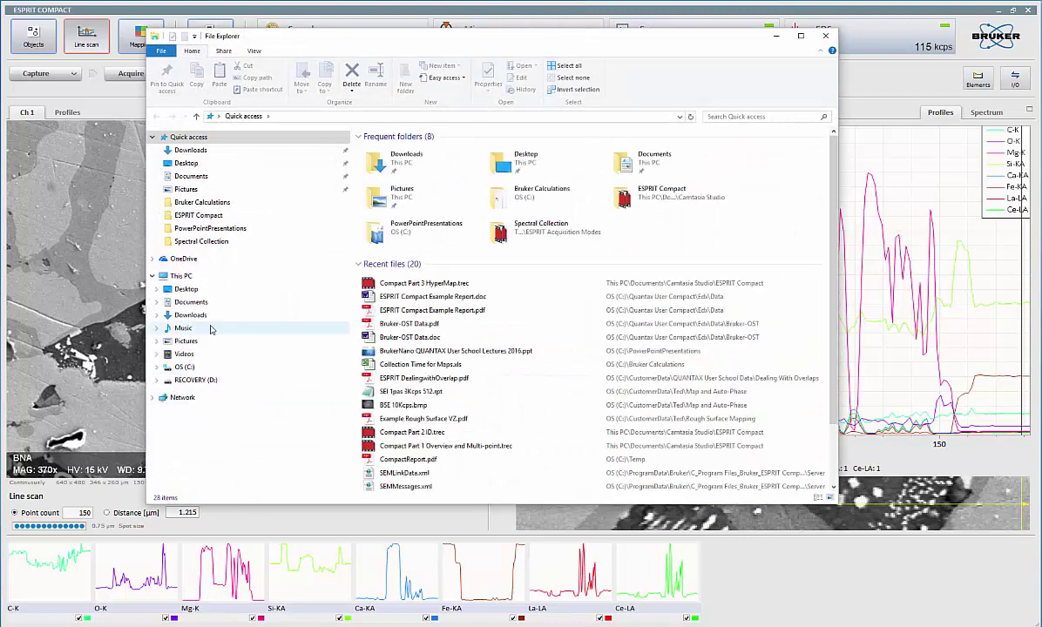
# Browse to OS (C:) > Quantax User Compact > Edx > Data, where LPA.xlsx is stored.
pyautogui.click(184, 276)
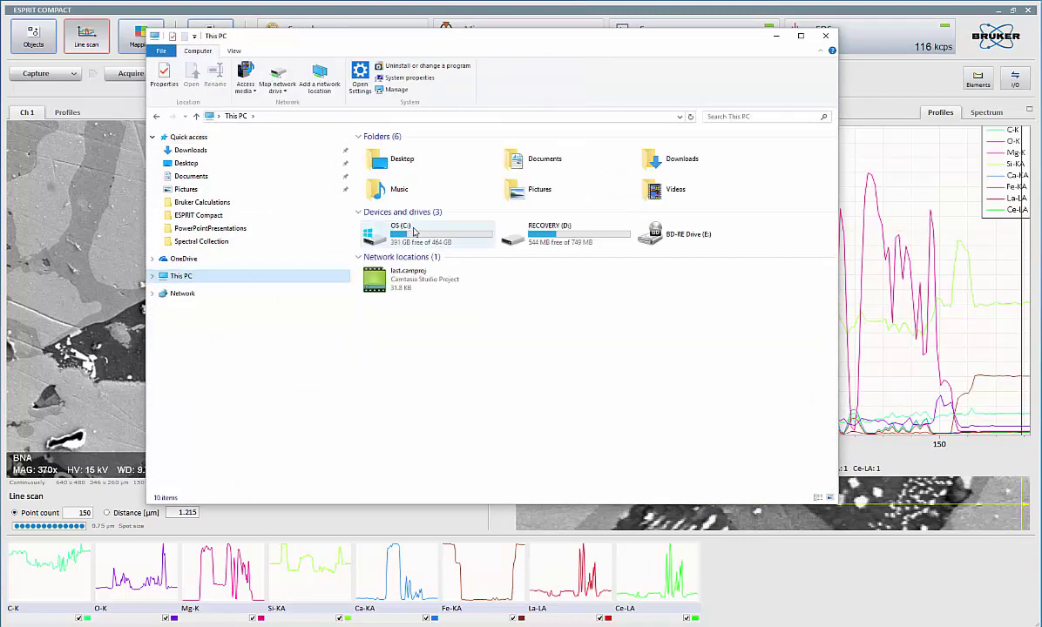
pyautogui.click(415, 231)
pyautogui.doubleClick(414, 231)
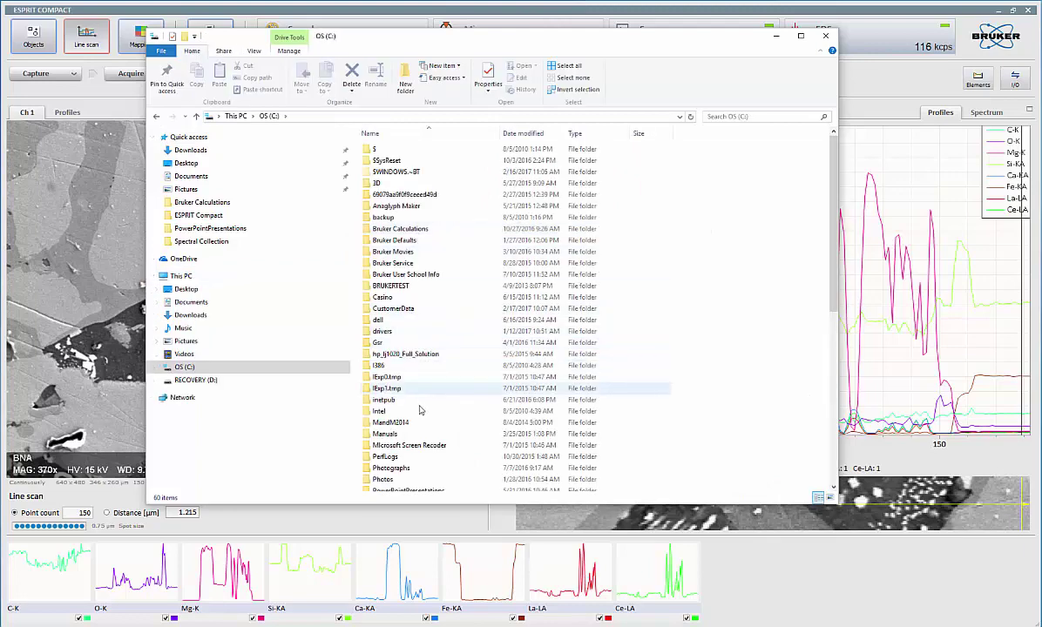
pyautogui.click(400, 332)
pyautogui.scroll(-3, 402, 331)
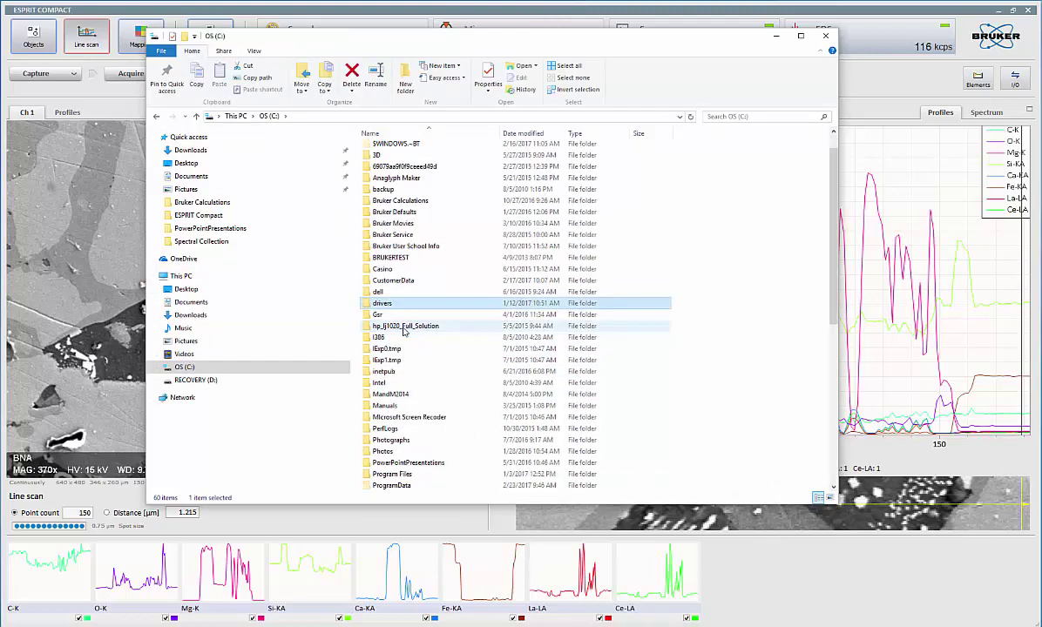
pyautogui.scroll(-2, 403, 329)
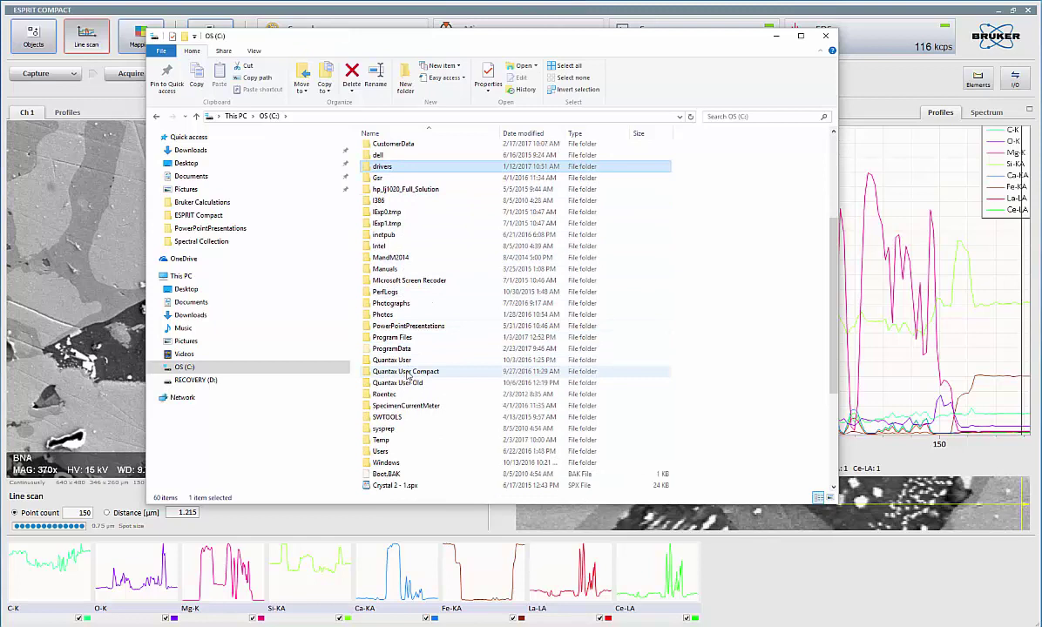
pyautogui.doubleClick(411, 372)
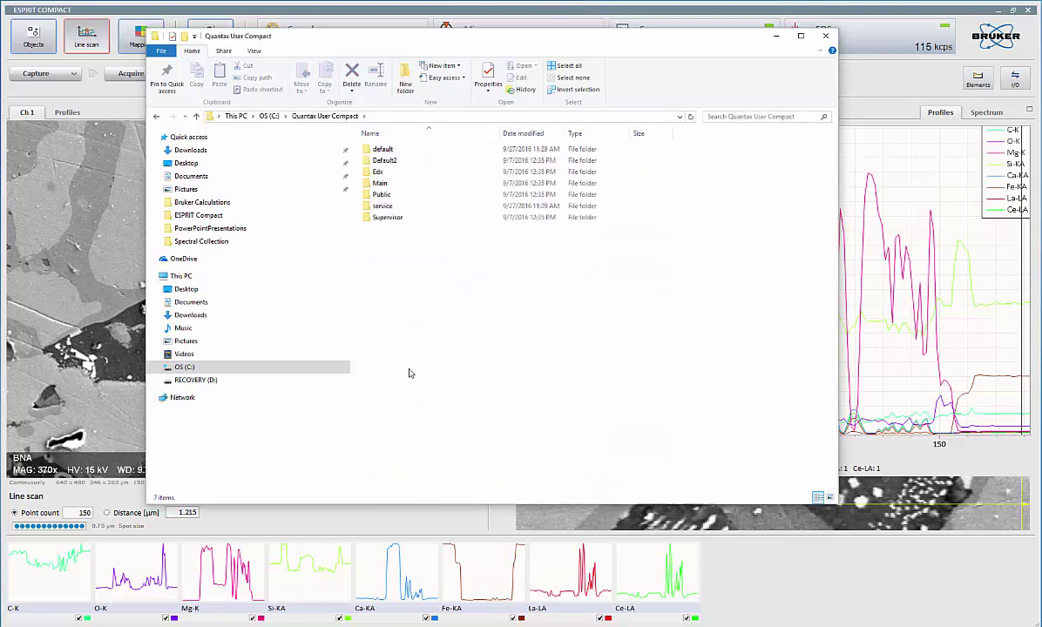
pyautogui.doubleClick(381, 173)
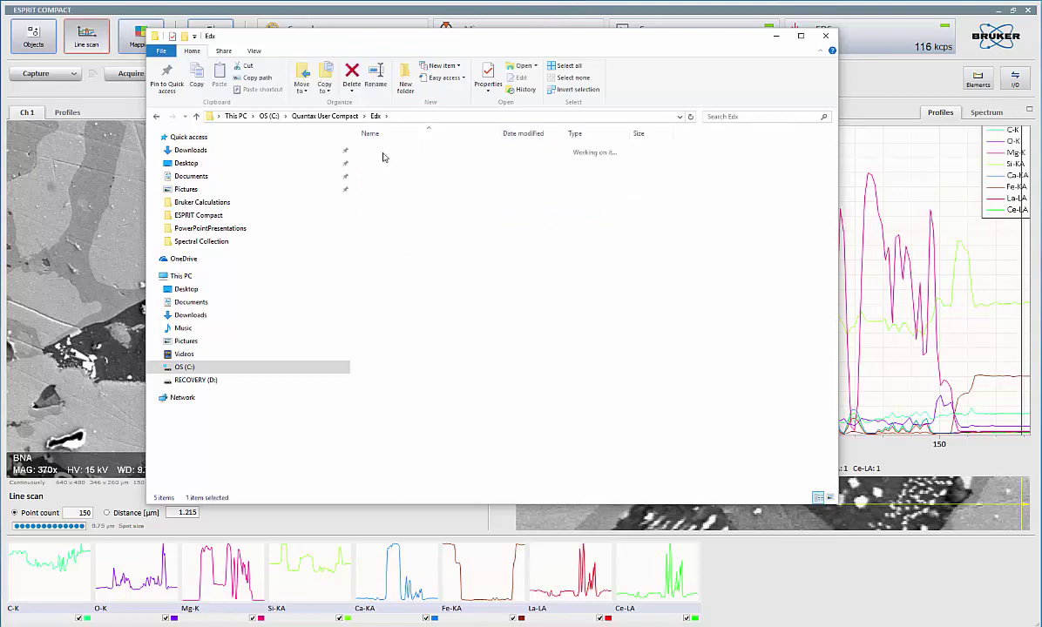
pyautogui.doubleClick(361, 149)
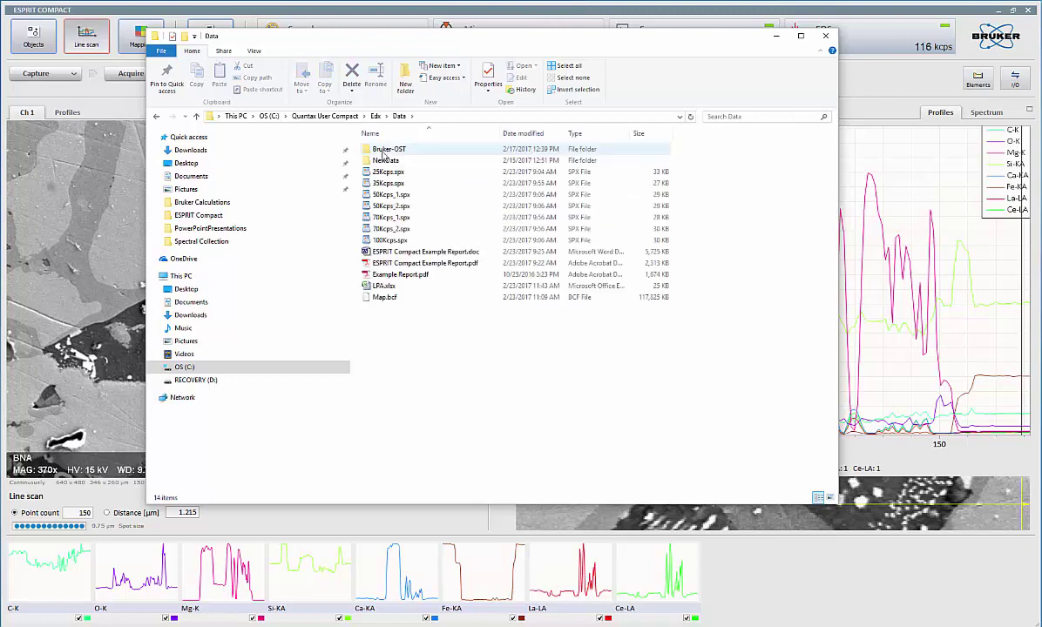
pyautogui.click(381, 288)
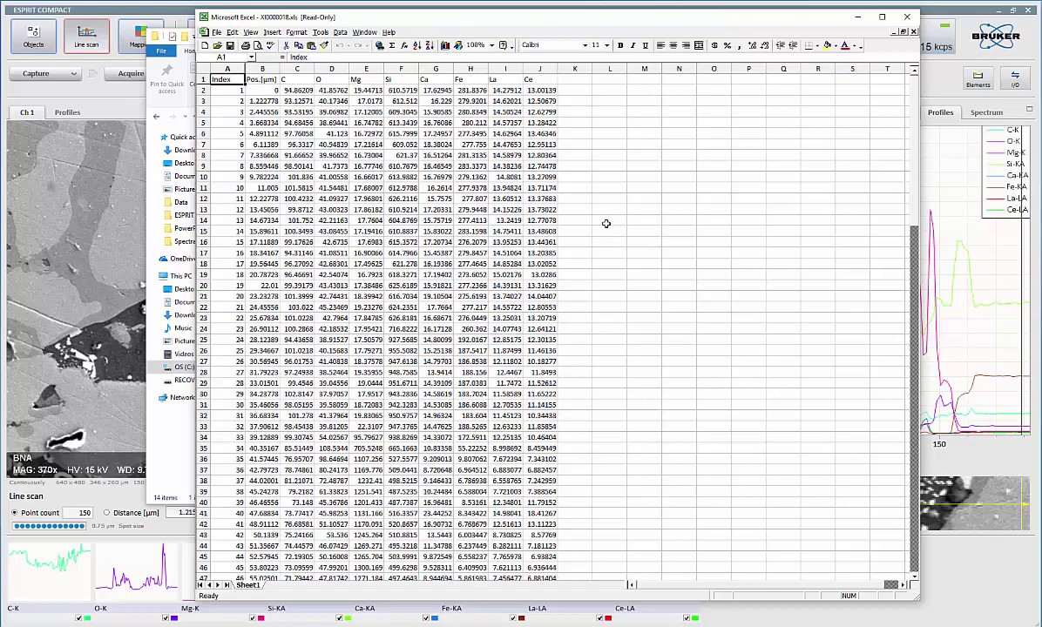
pyautogui.scroll(-20, 601, 223)
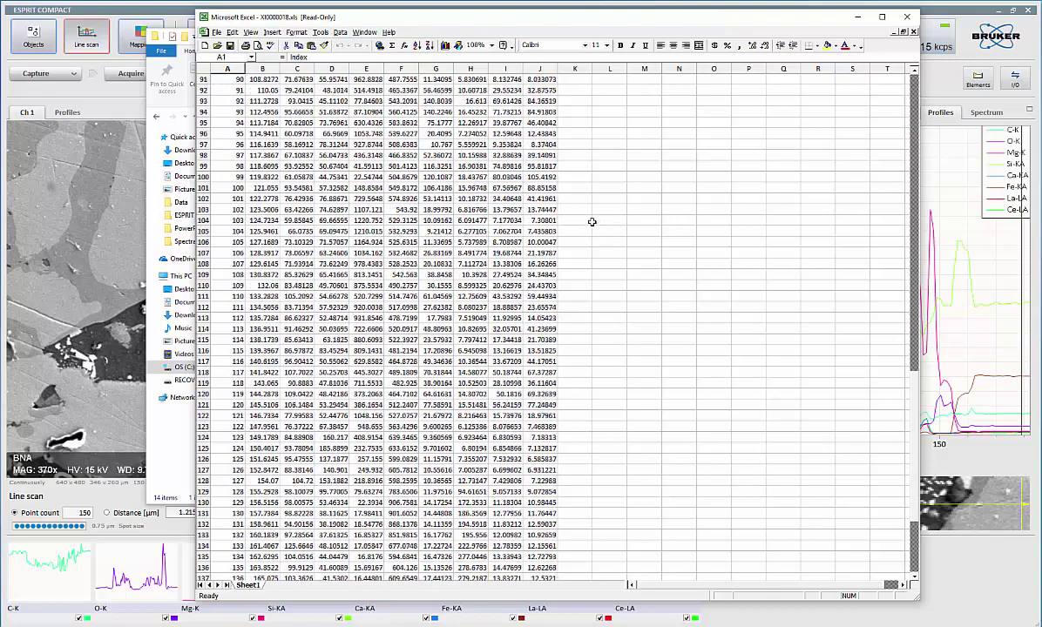
pyautogui.scroll(-11, 591, 222)
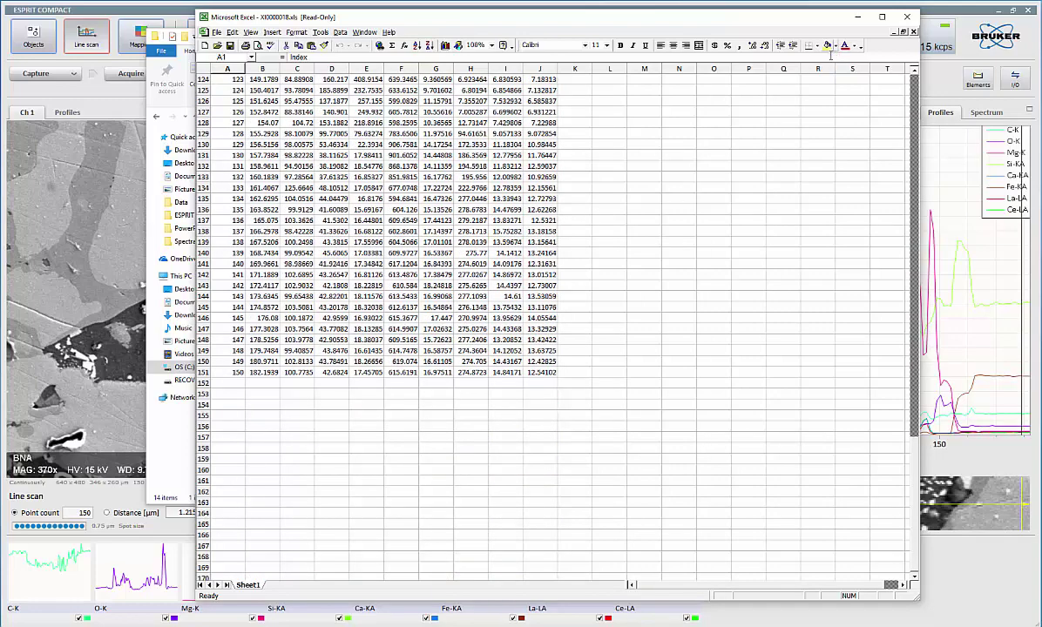
# Close Excel and File Explorer to return to ESPRIT Compact's line scan profiles of BNA.
pyautogui.click(906, 18)
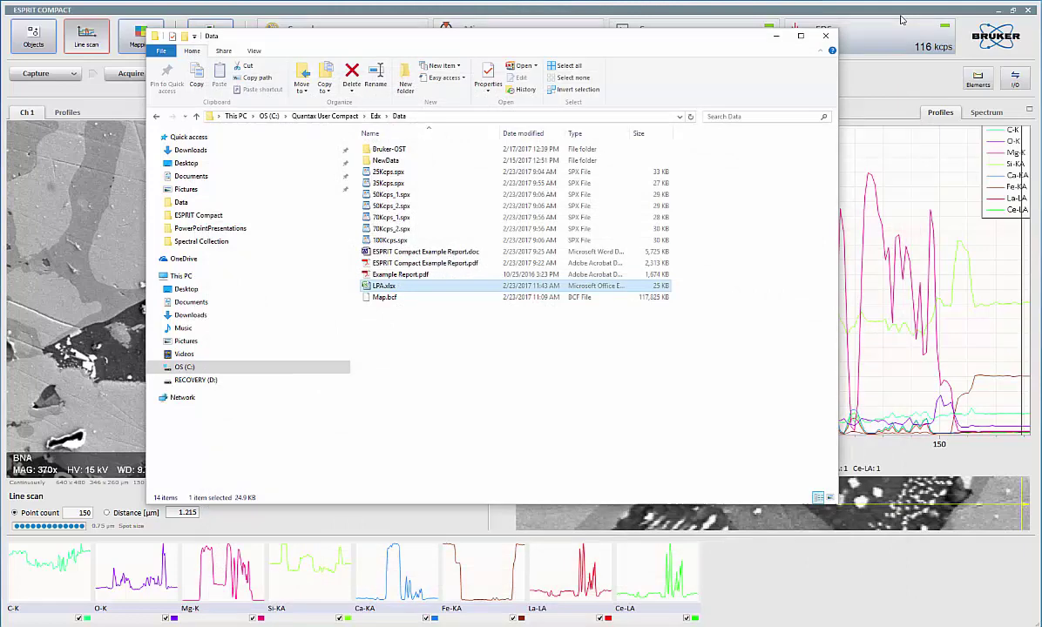
pyautogui.click(825, 36)
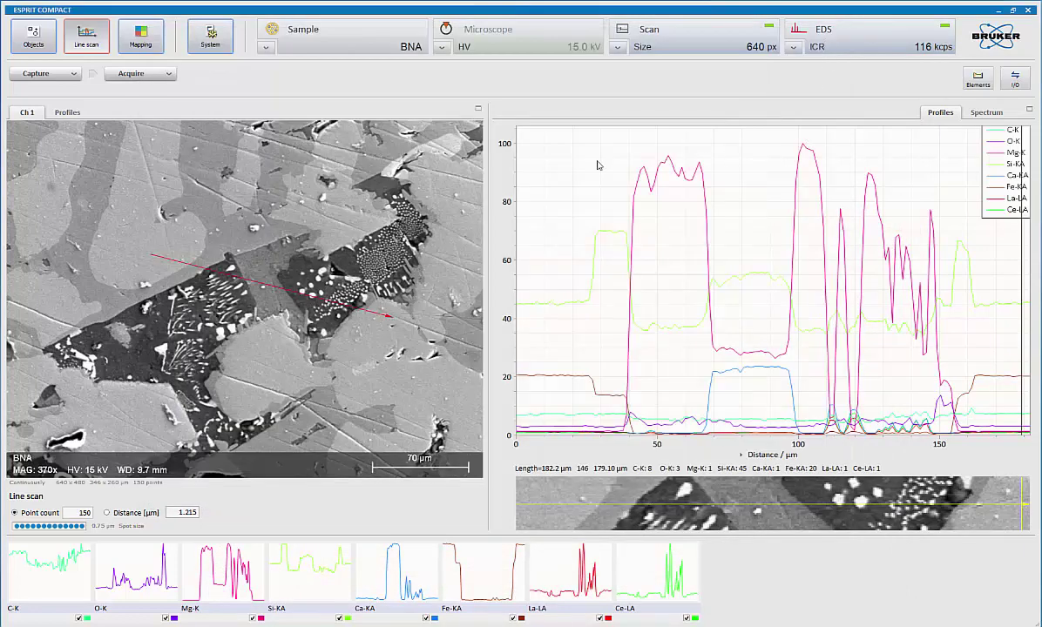